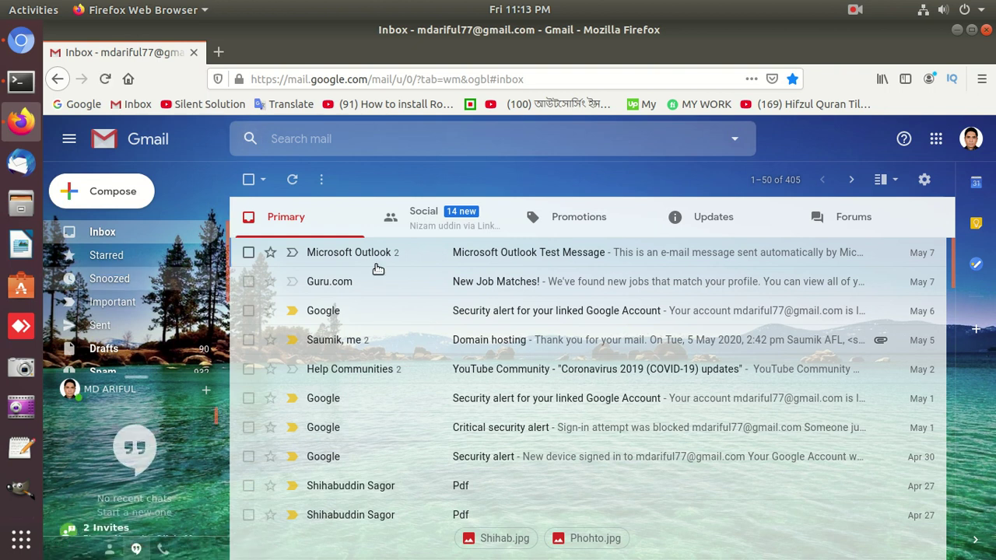
Switch from the Gmail inbox to Google Contacts.
click(970, 139)
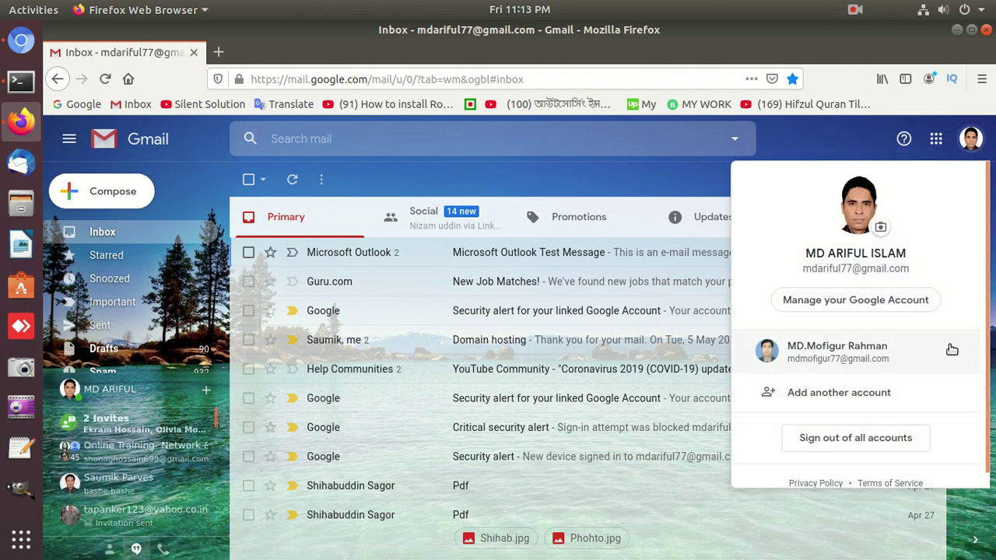
click(936, 139)
scroll(957, 327, down, 3)
click(943, 299)
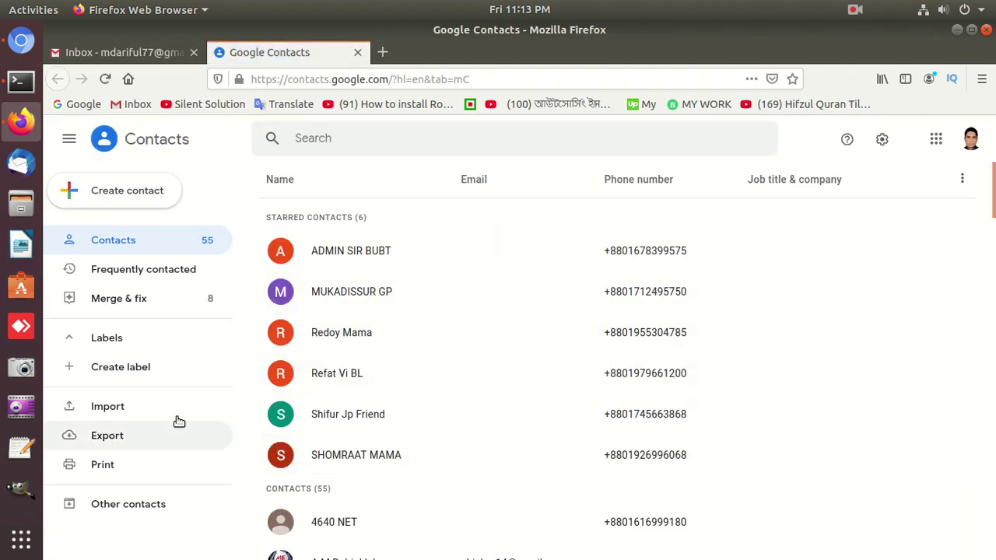
Create a new contact label named IT and save it.
click(115, 369)
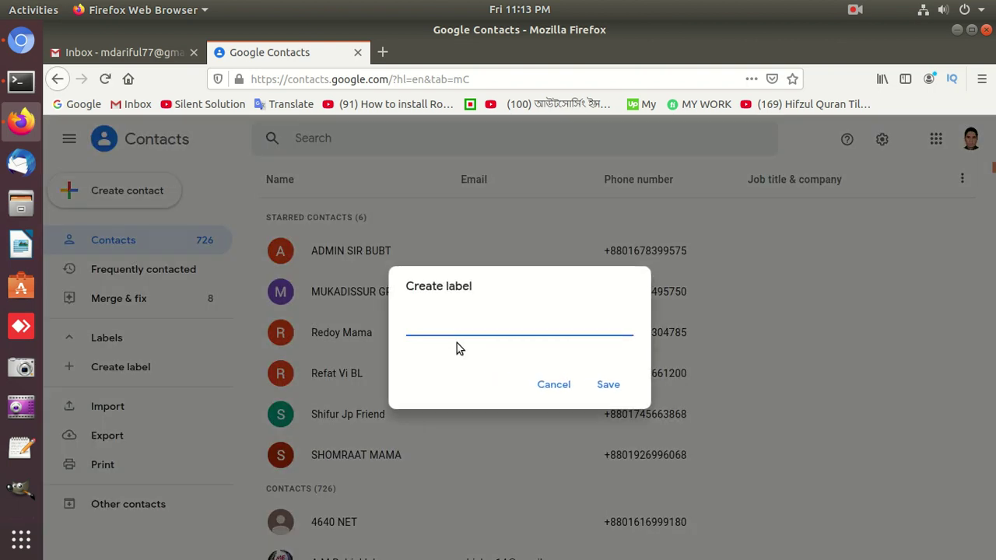
text(It)
key(BackSpace)
text(T)
click(607, 387)
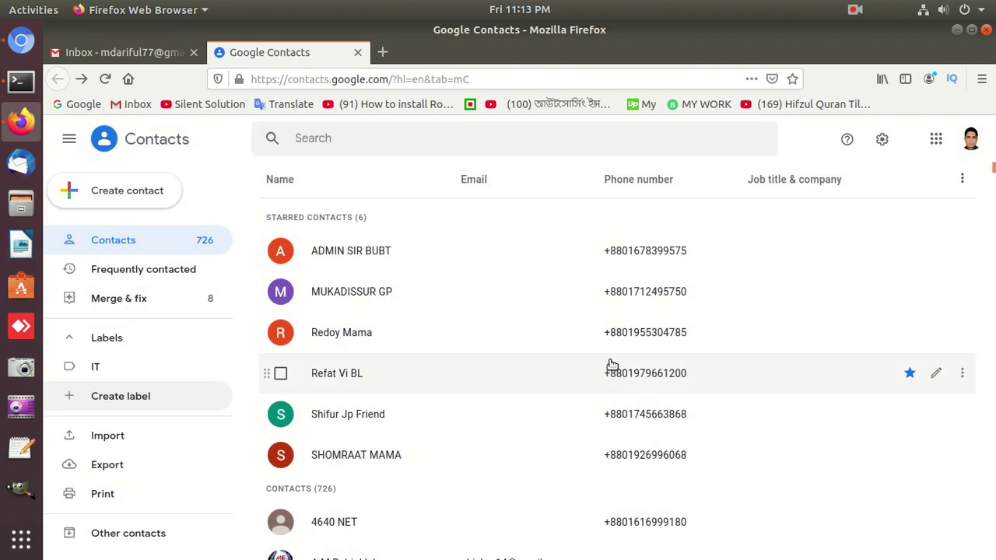
Create a second contact label named HR and save it.
click(145, 400)
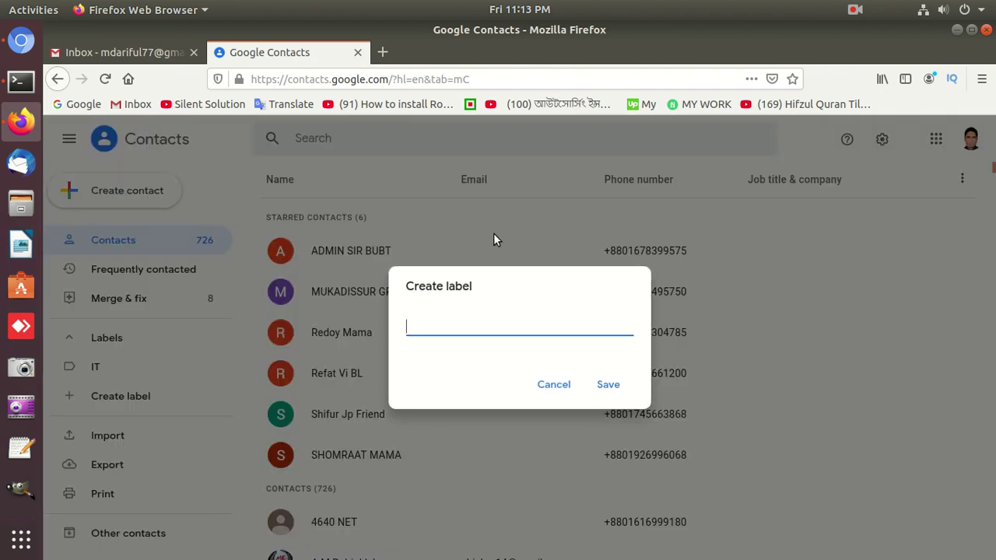
text(HR)
click(607, 384)
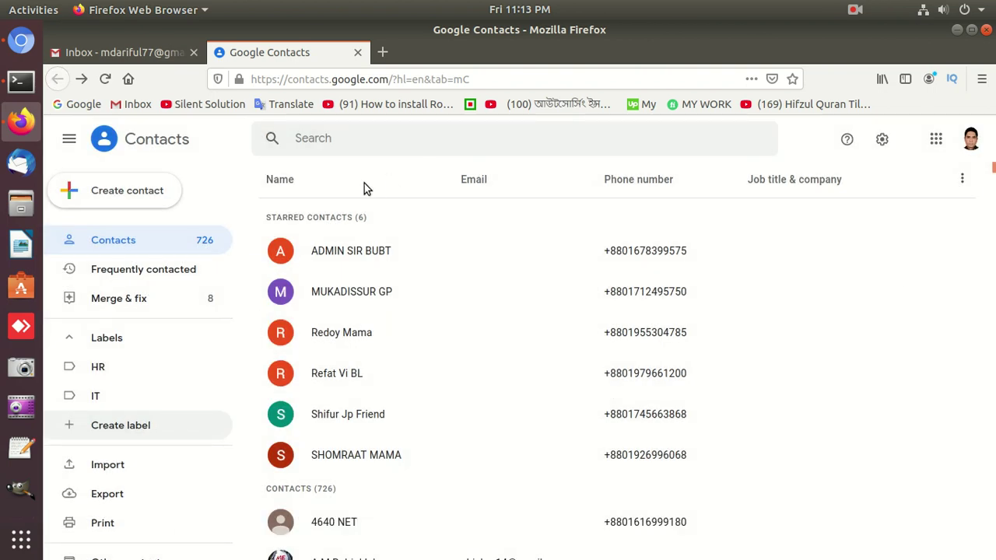
Create a third contact label named AC and save it.
click(147, 428)
text(AC)
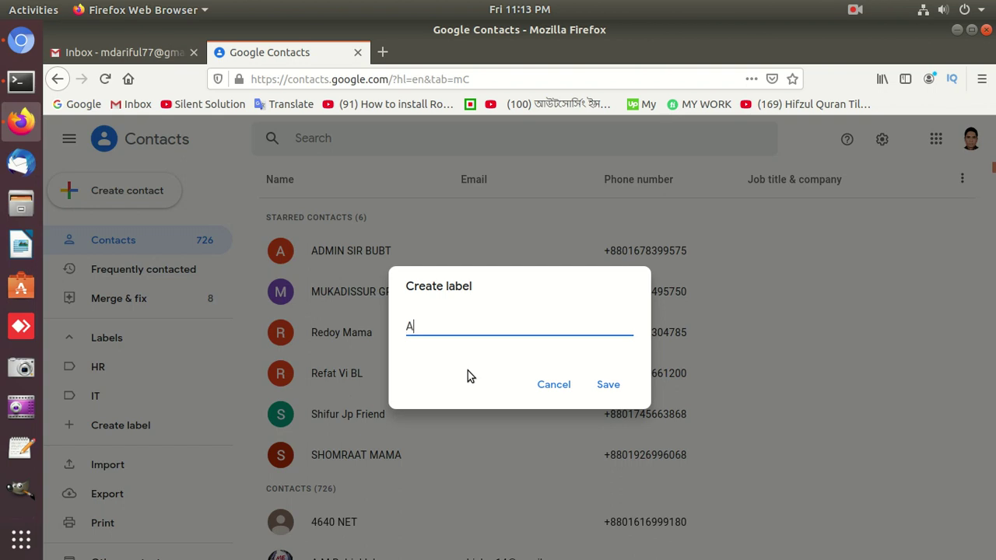
click(615, 389)
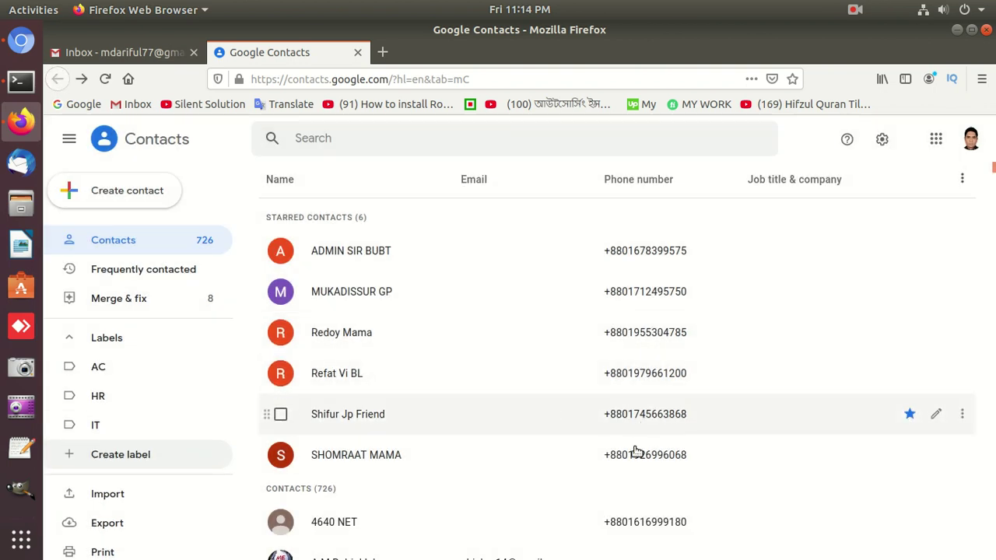
Open the IT label's contact list and check the label's name in its rename dialog.
click(94, 426)
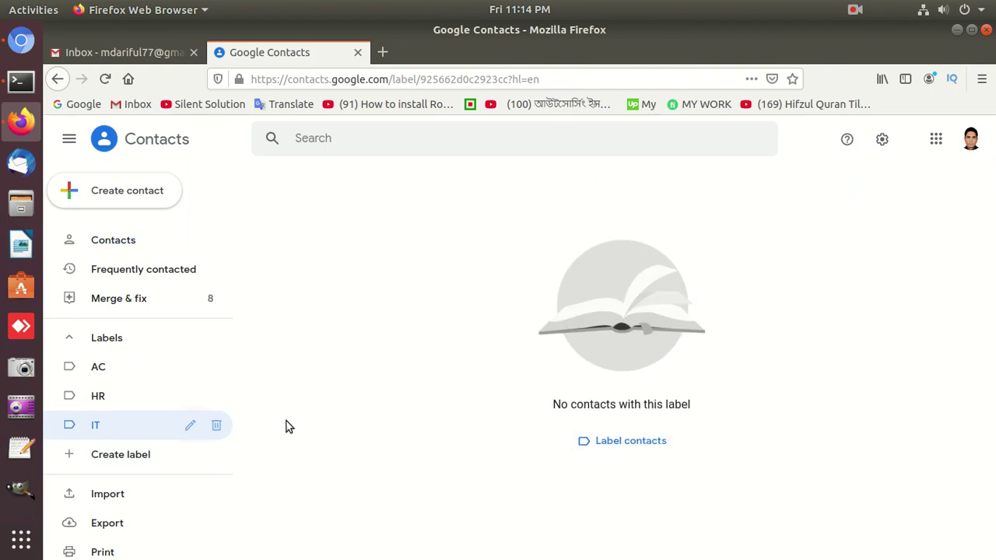
click(190, 426)
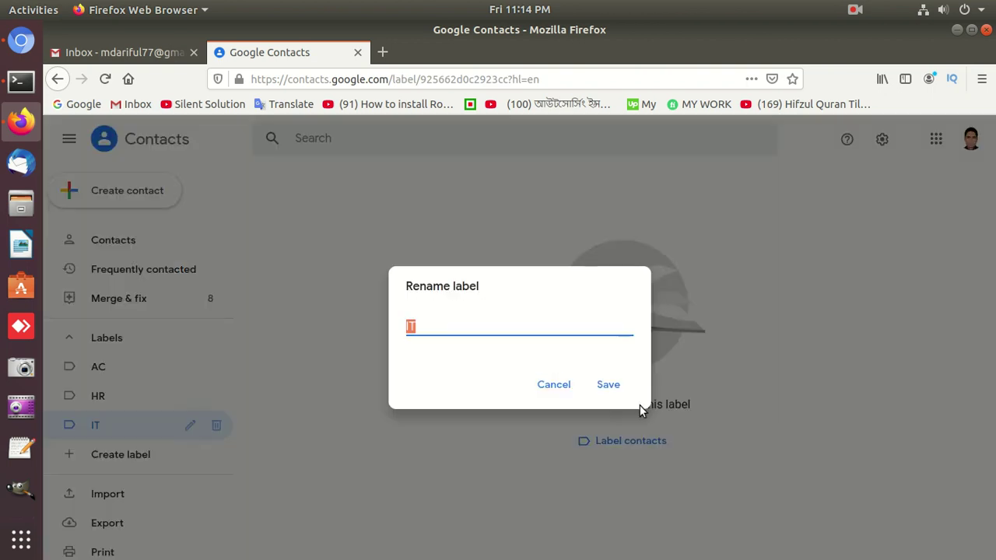
click(610, 387)
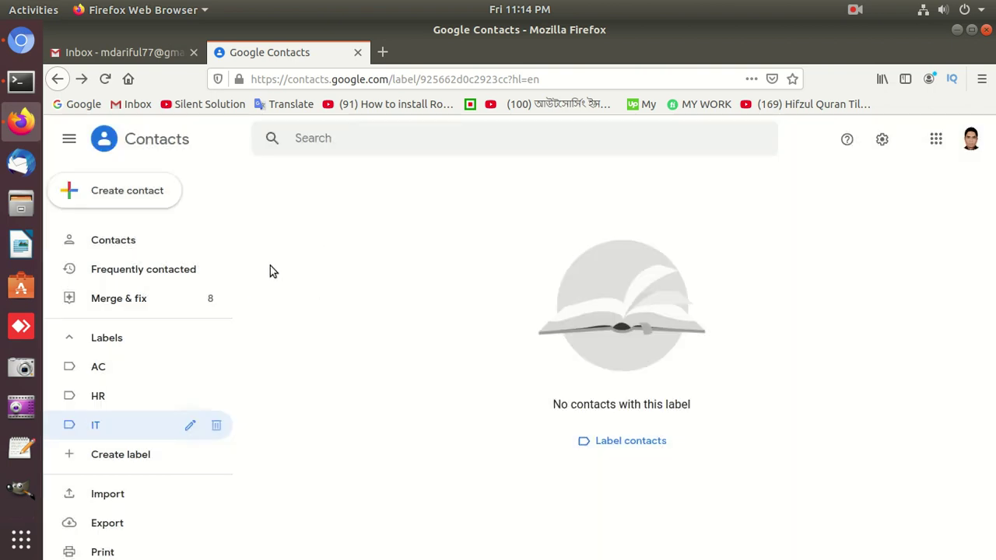
Search the contacts for "S" and open the second suggested contact.
click(371, 139)
text(SM)
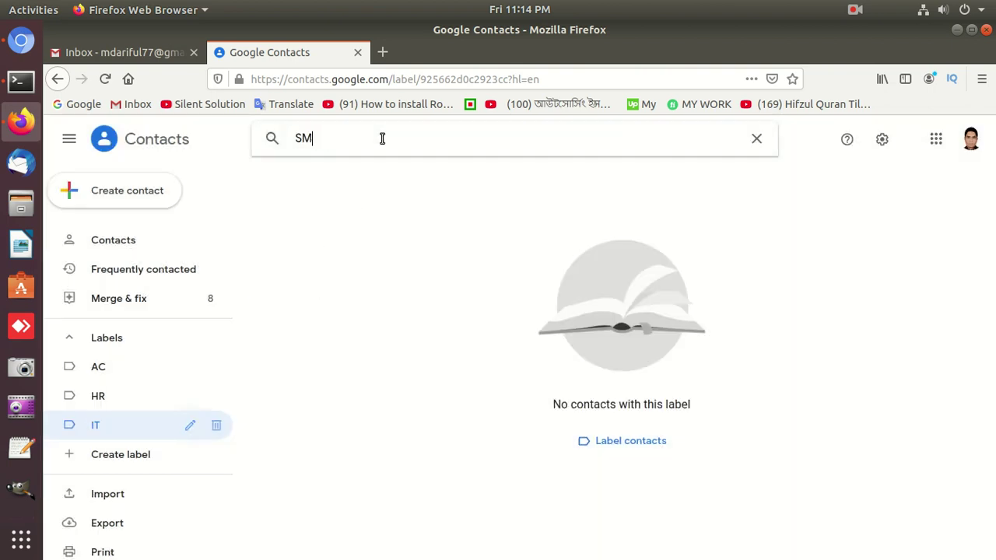
key(BackSpace)
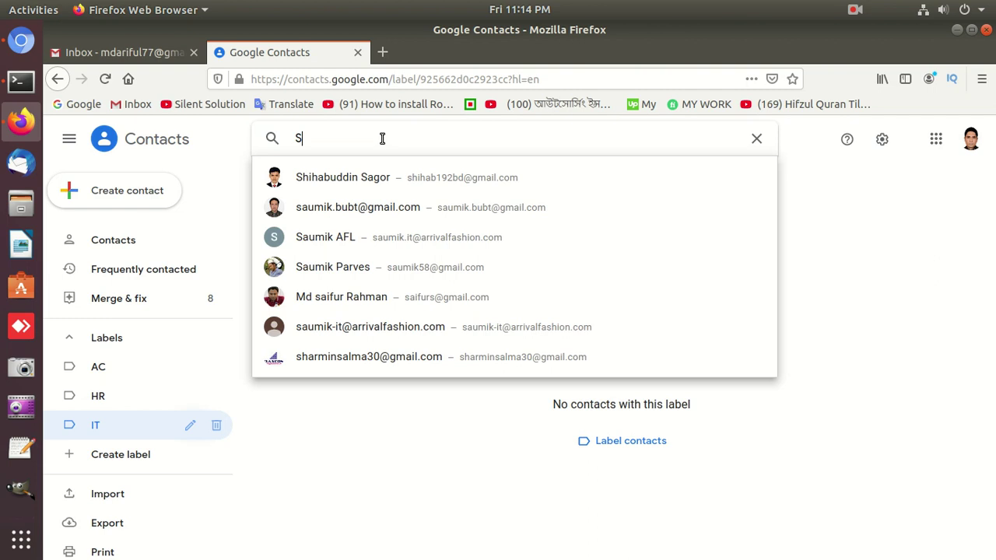
click(352, 209)
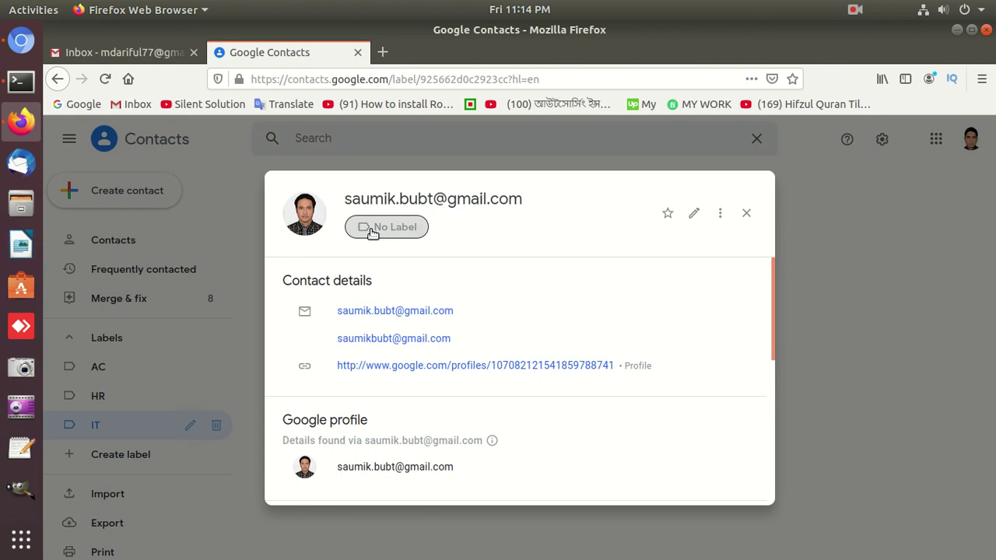
Edit the opened contact to add it to the IT label, save it and close its details.
click(693, 213)
click(384, 202)
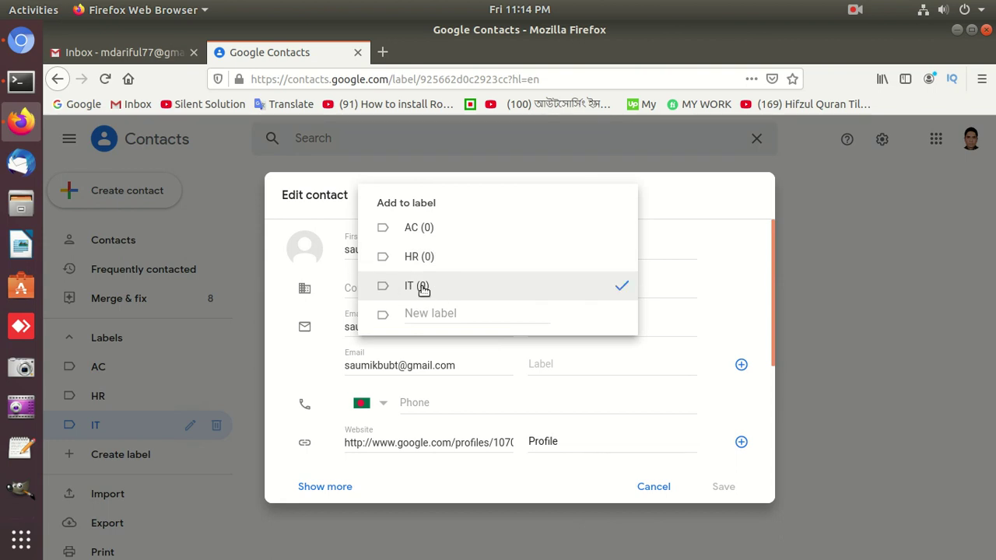
click(621, 290)
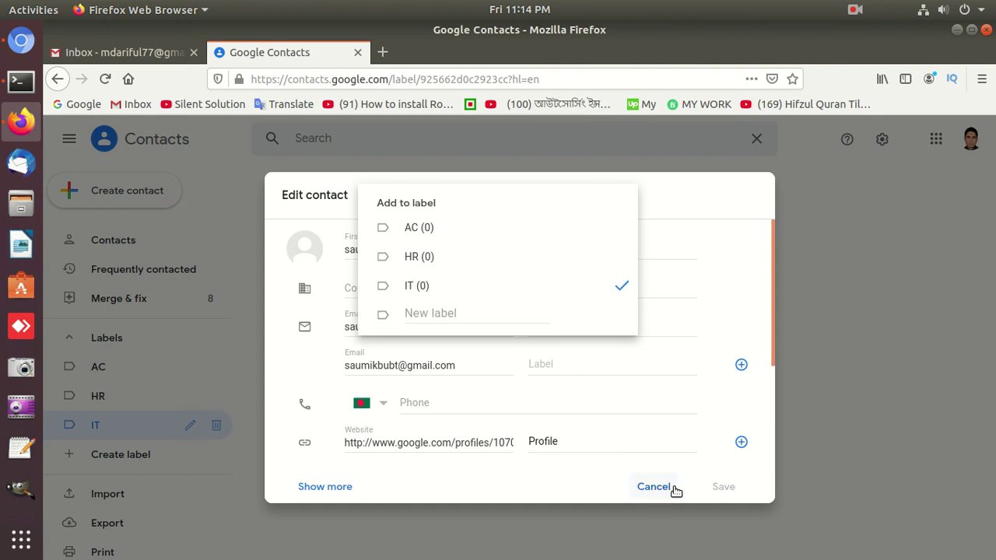
click(539, 472)
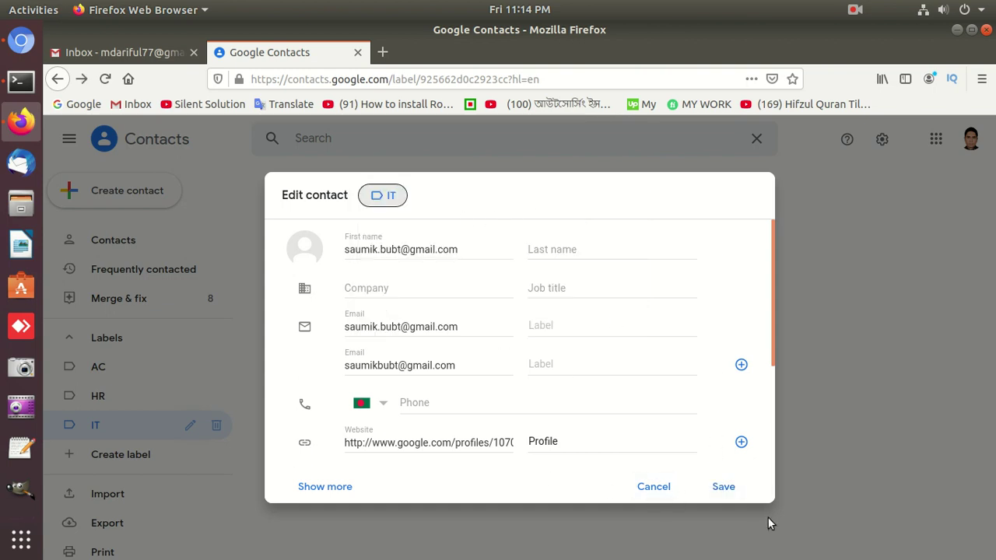
click(722, 487)
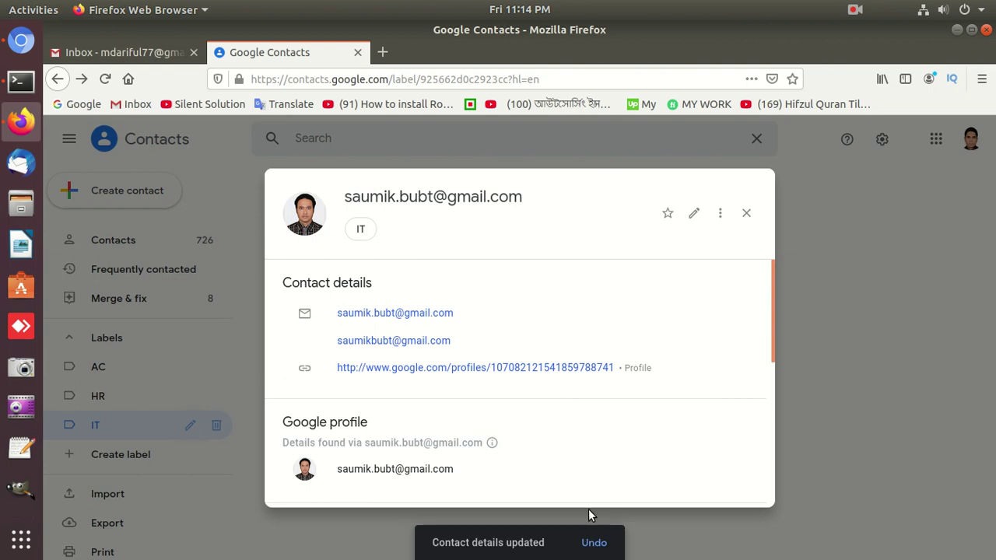
click(746, 213)
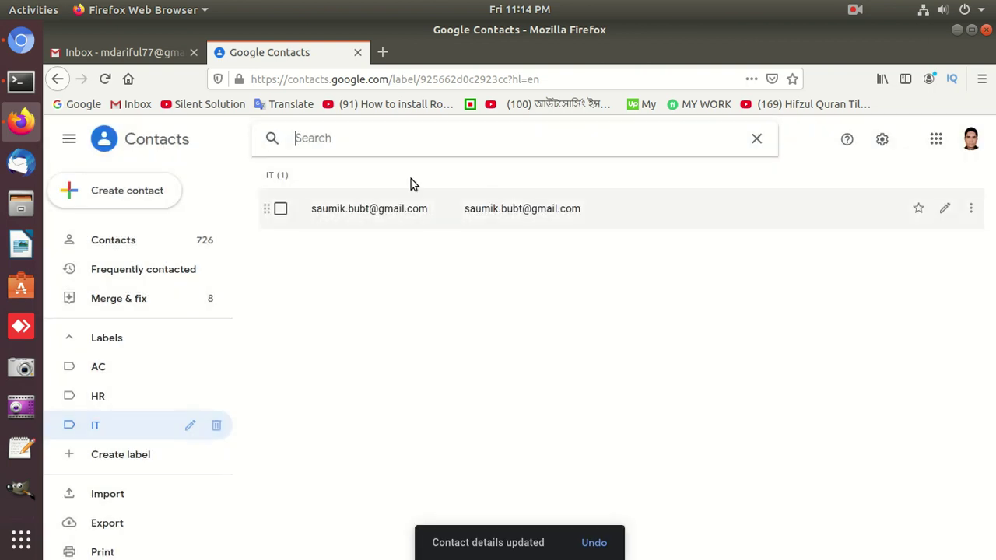
Search the contacts for a name starting with "A" and open the first suggested contact.
text(AM)
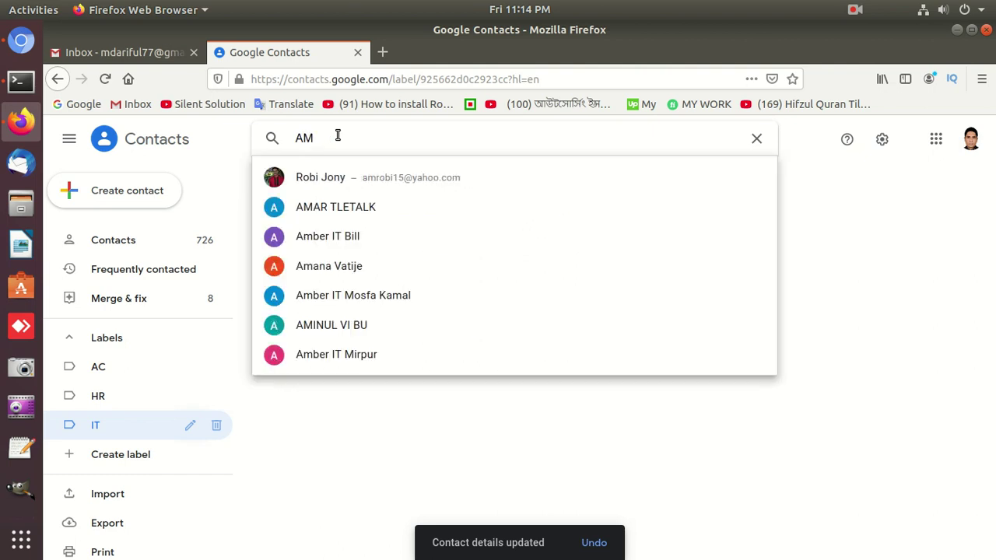
key(BackSpace)
click(322, 177)
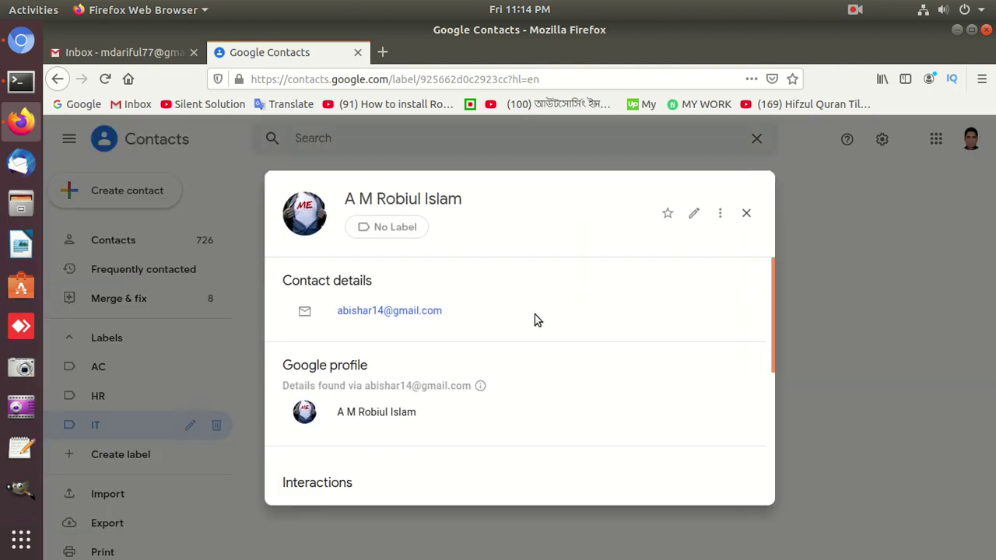
Assign the IT label to this second contact, save the edit and close the contact details.
click(396, 232)
click(371, 230)
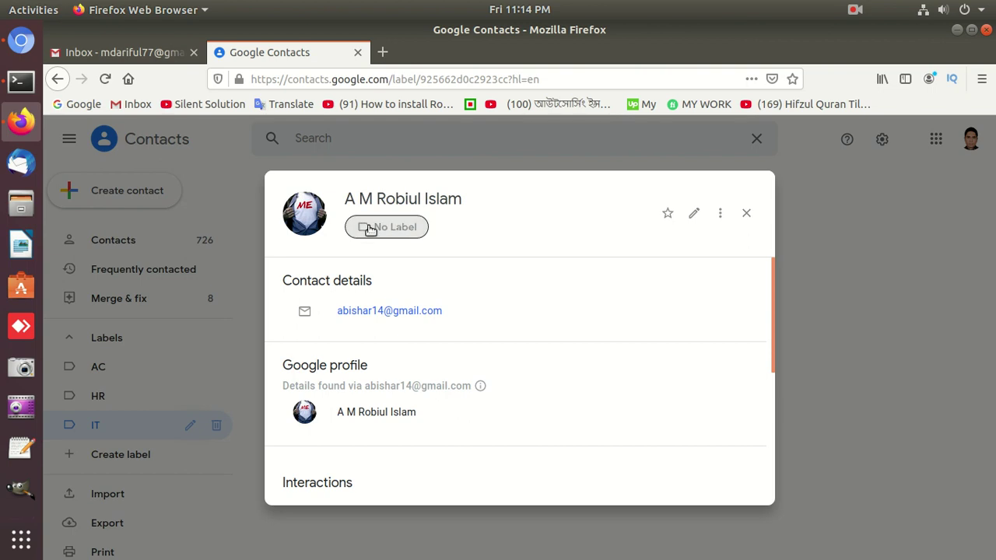
click(359, 232)
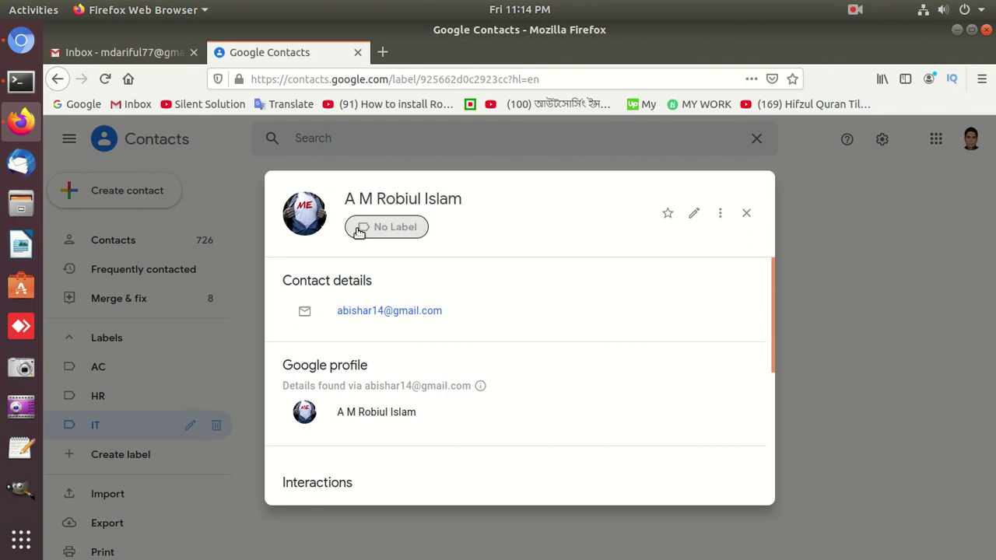
click(695, 215)
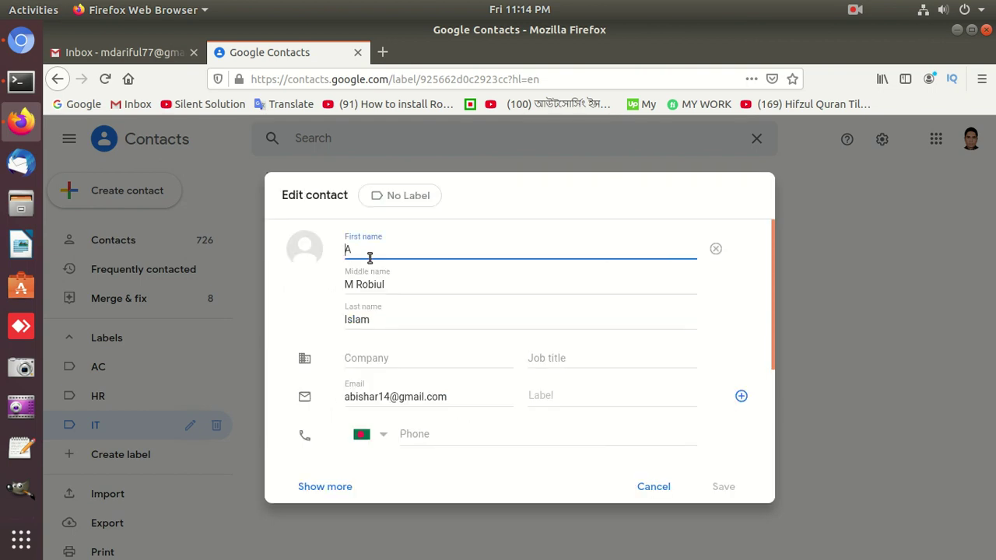
click(379, 196)
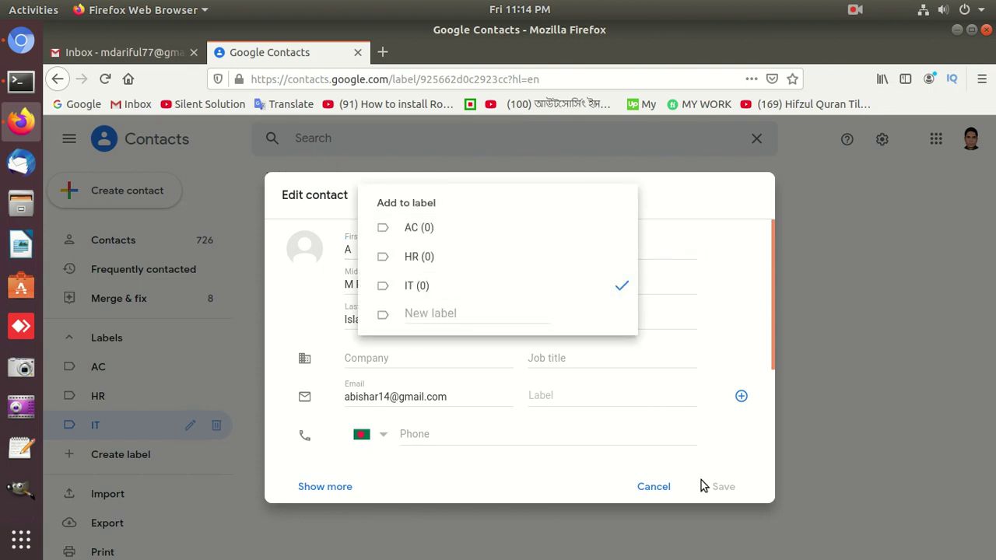
click(743, 361)
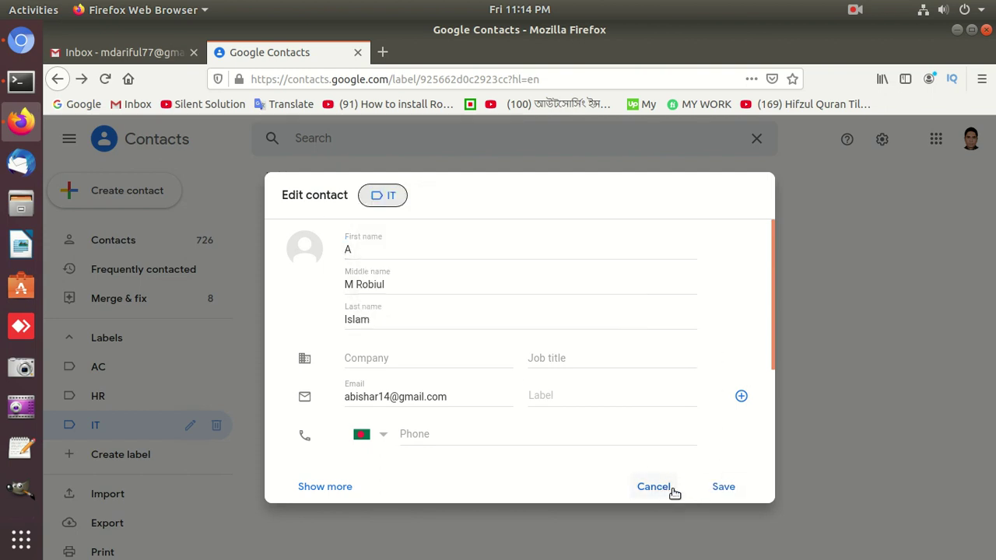
click(723, 486)
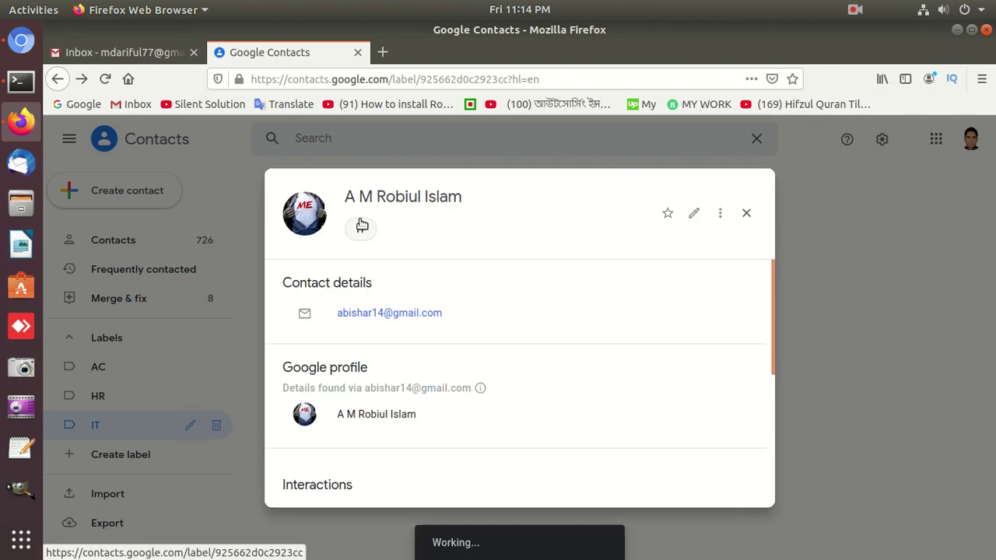
click(749, 214)
Search the contacts for "S M" and open the first suggested contact.
click(382, 138)
text(S)
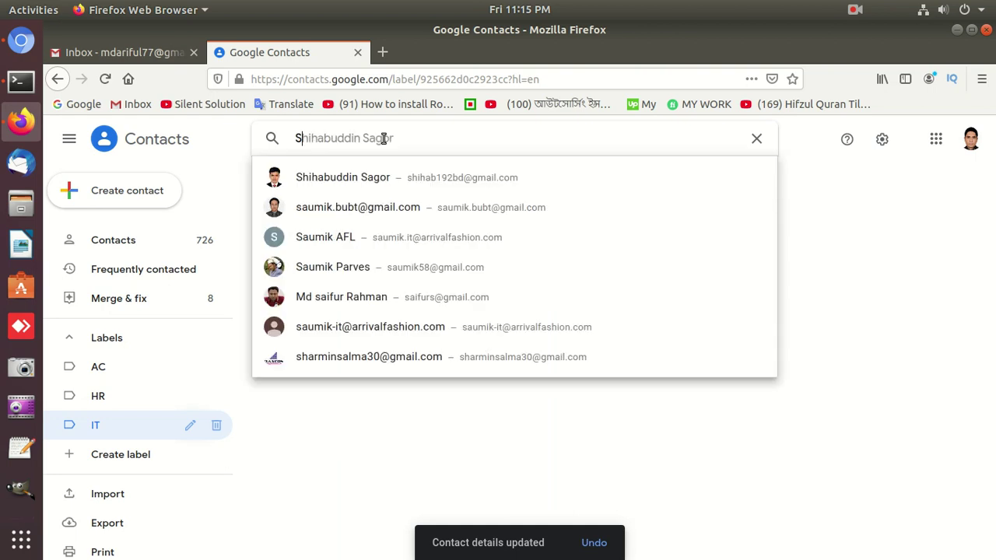
text(M)
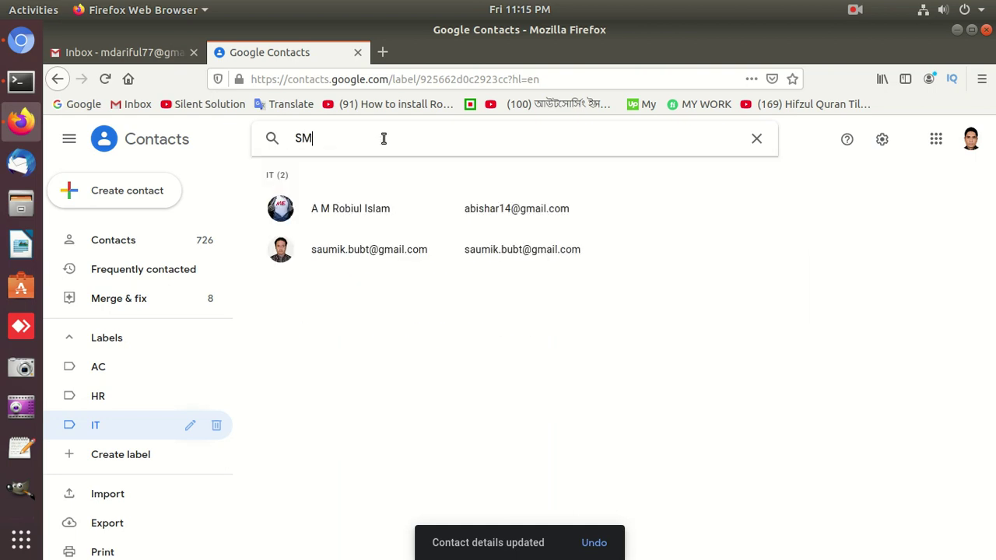
key(BackSpace)
text(M)
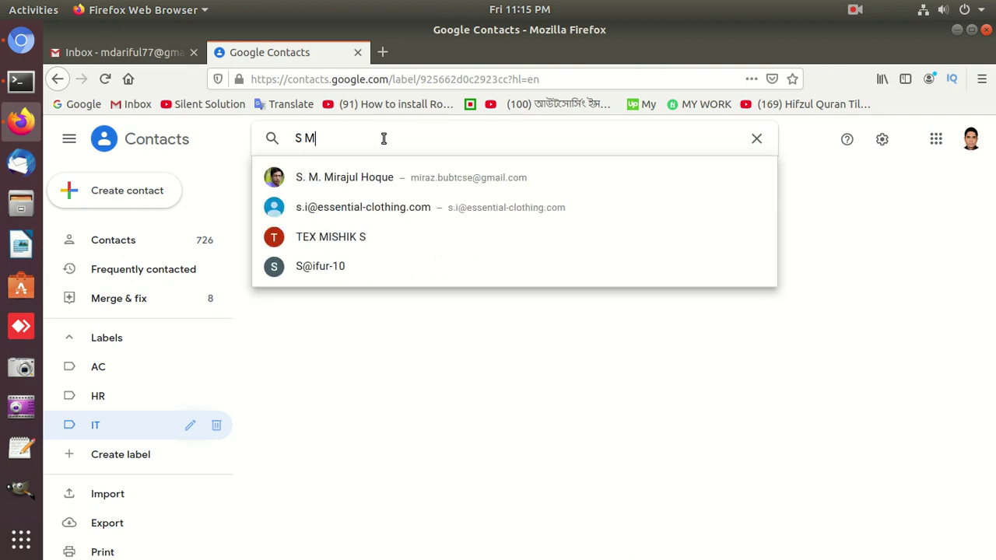
click(358, 178)
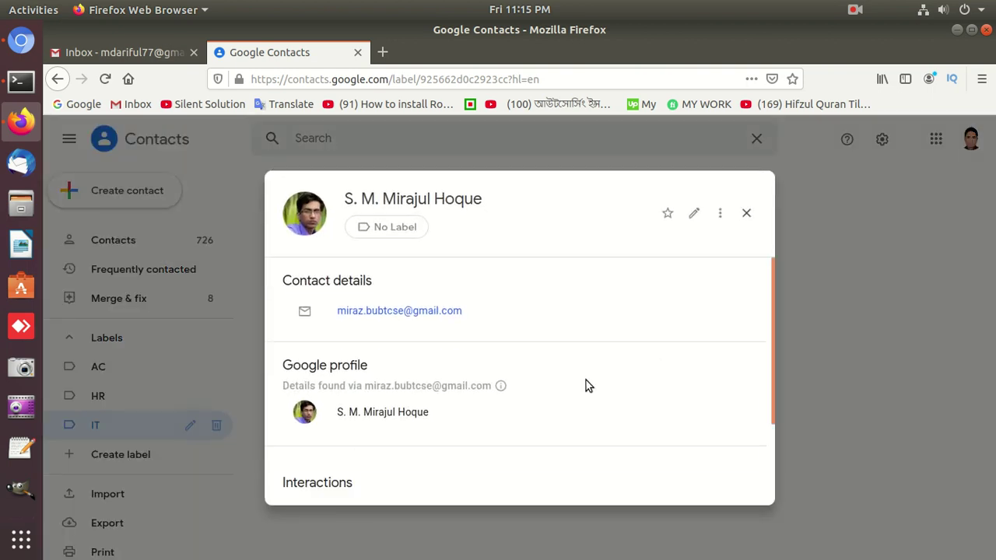
Assign the IT label to this third contact, save the edit and close the contact details.
click(695, 214)
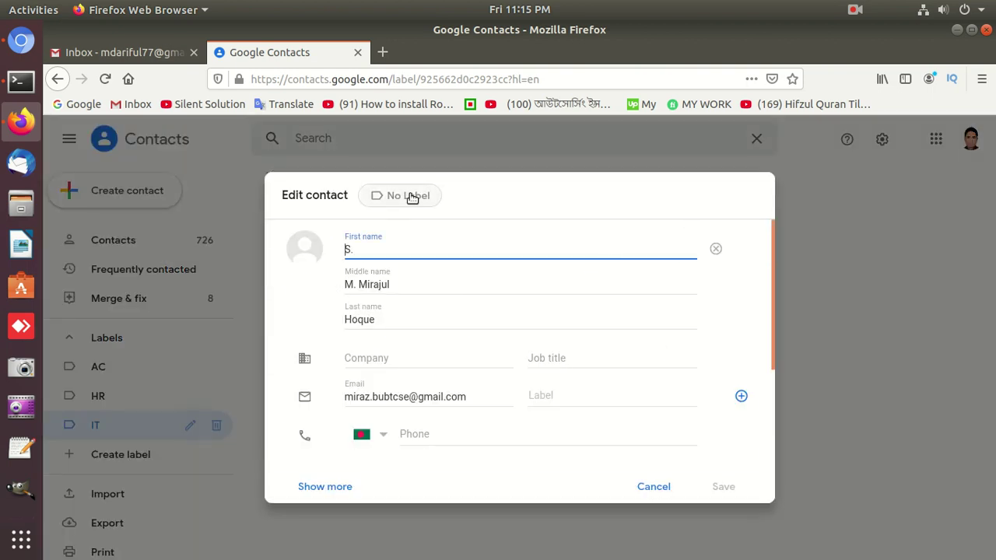
click(415, 194)
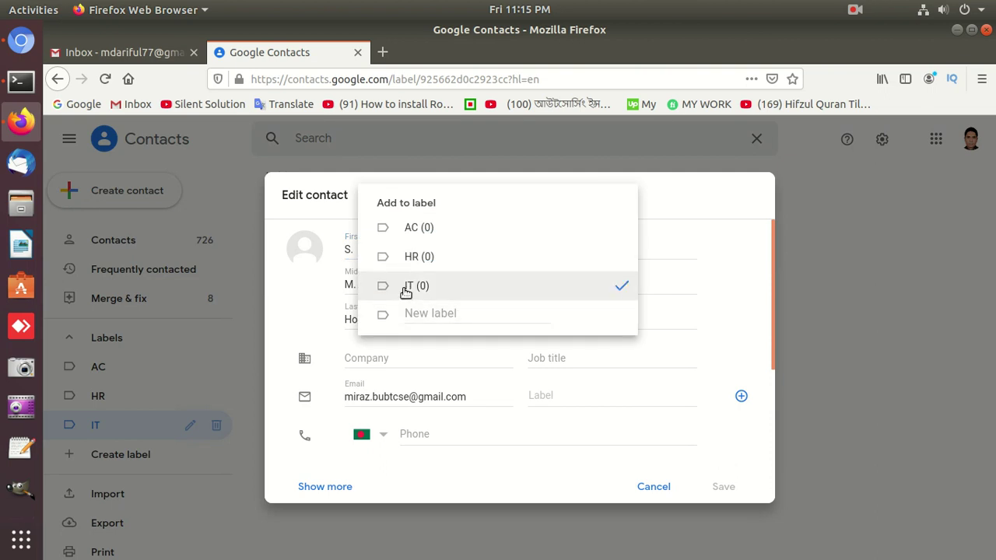
click(736, 475)
click(725, 488)
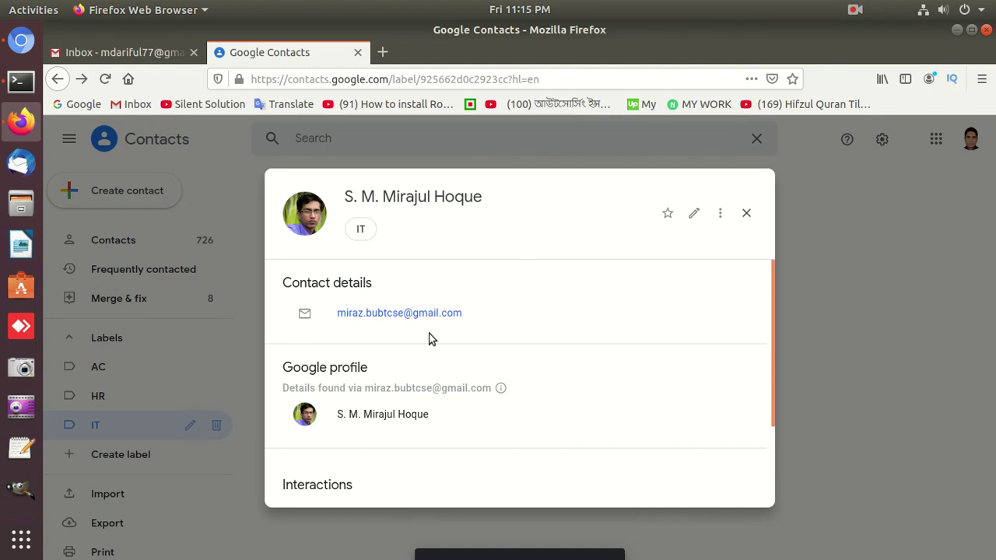
click(747, 214)
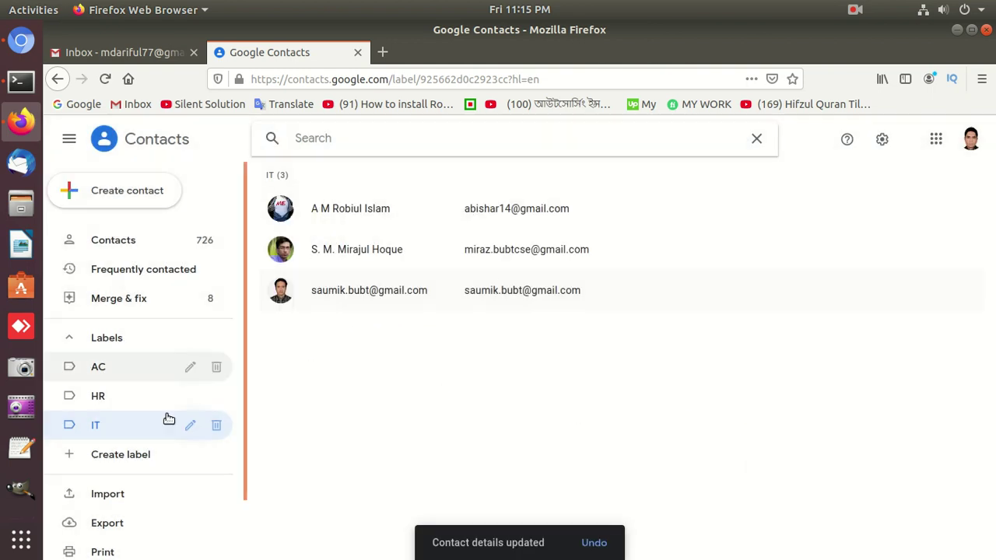
Show the HR label's contacts, search the contacts for "S" and open the first suggested contact.
click(97, 396)
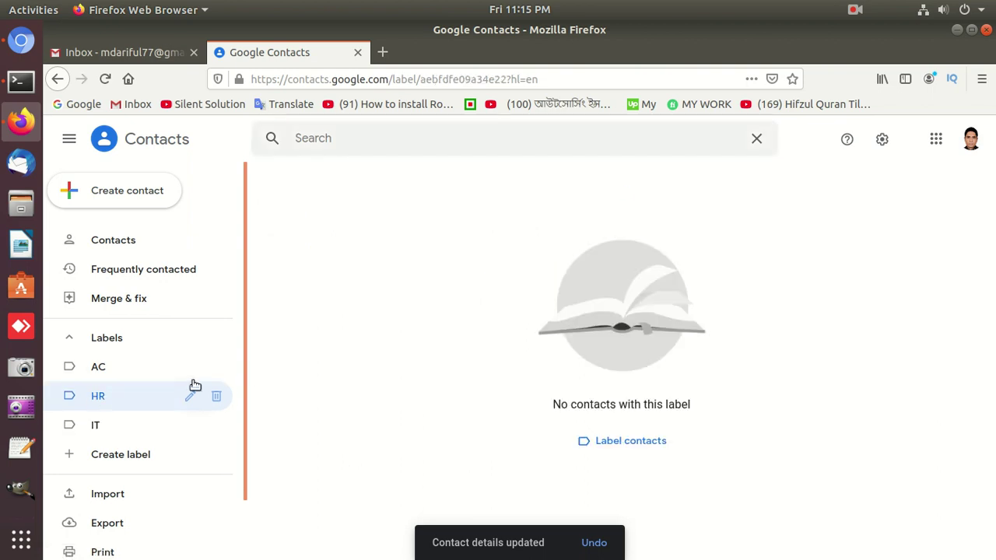
click(354, 138)
text(S)
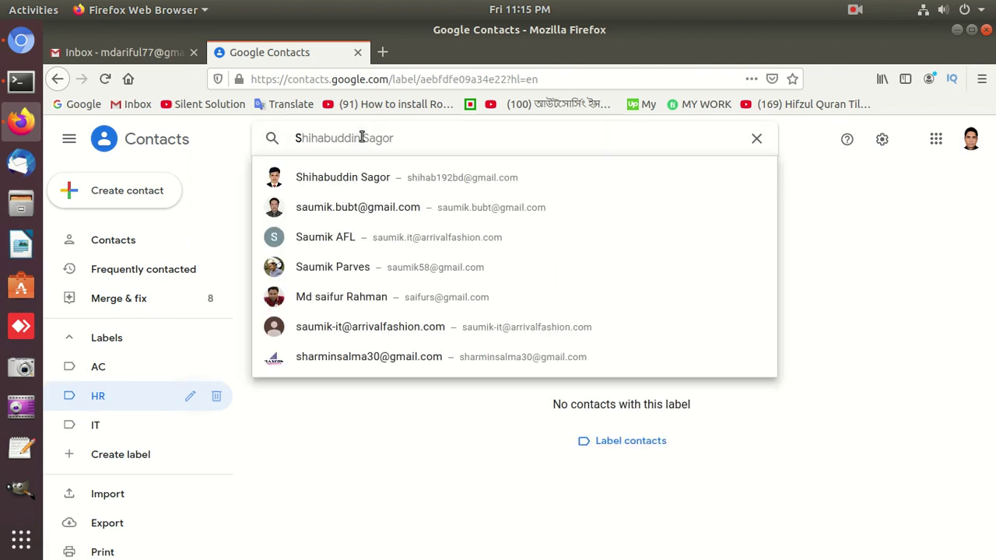
click(331, 178)
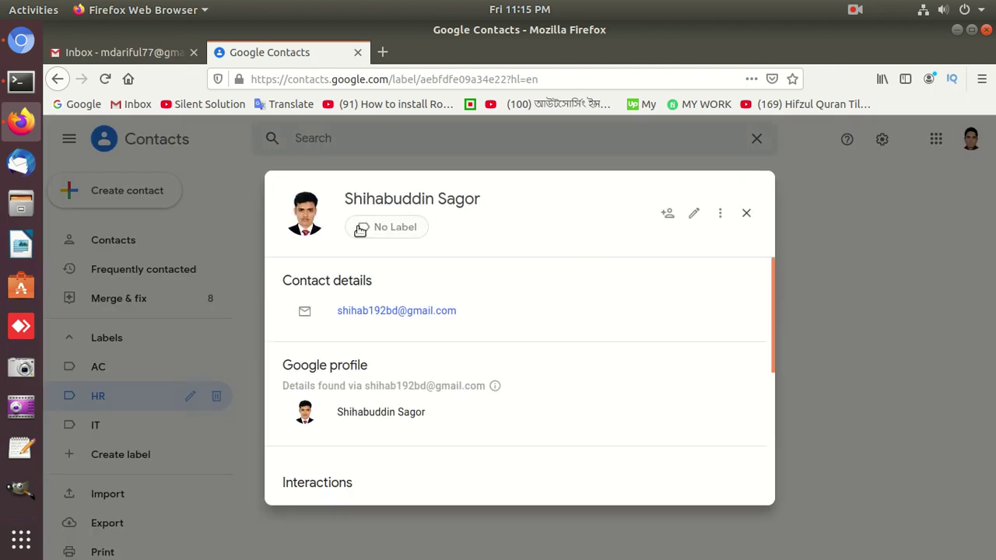
Assign the HR label to the opened contact, save the edit and close the contact details.
click(697, 215)
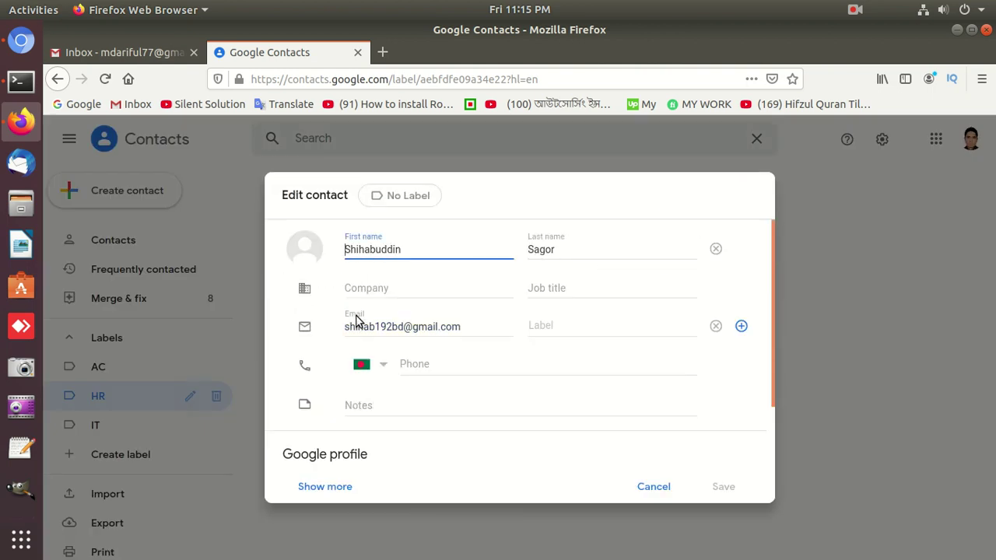
click(421, 209)
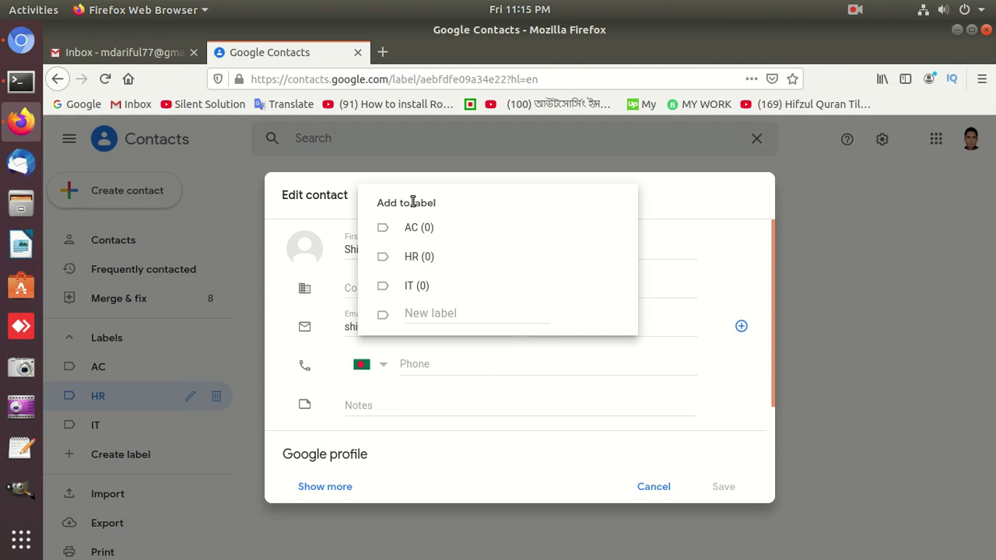
click(386, 259)
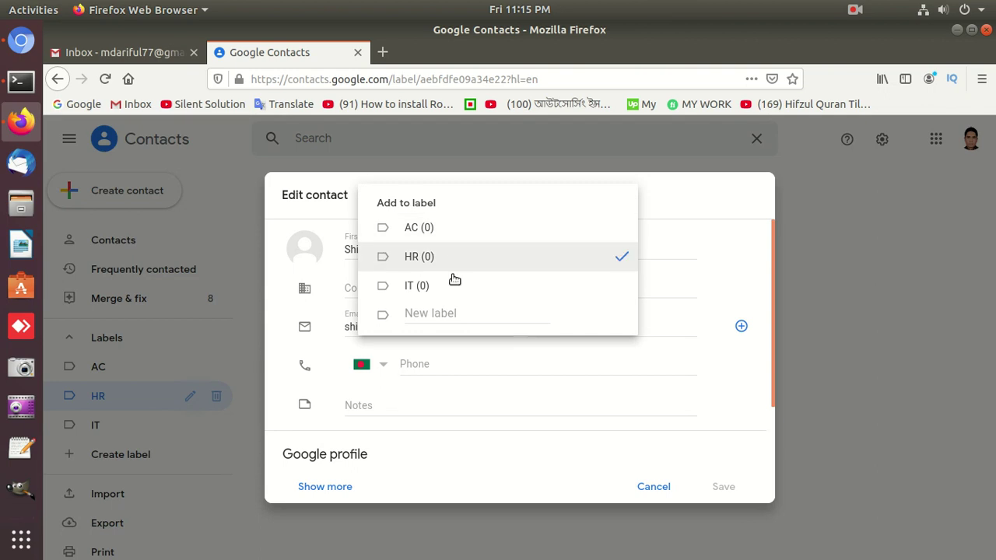
click(726, 486)
click(726, 486)
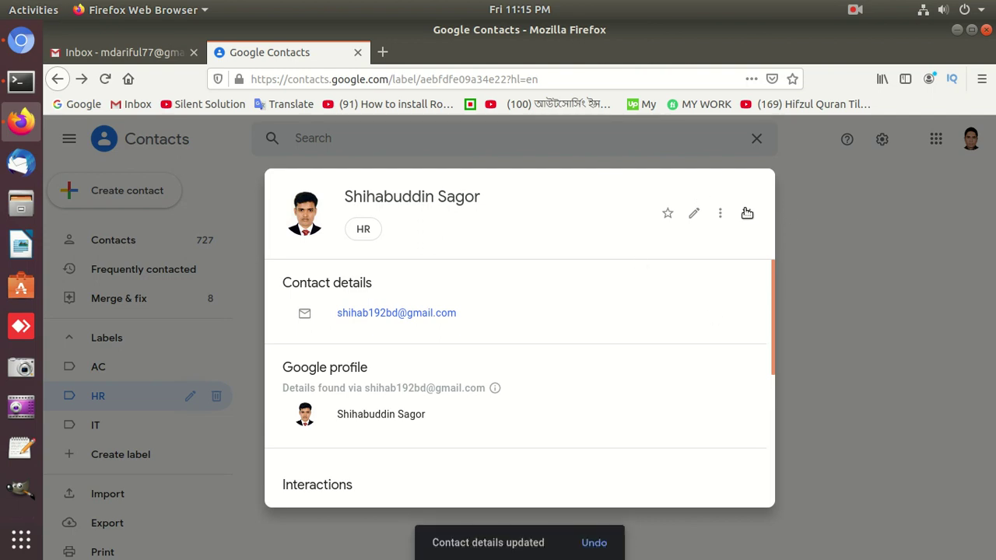
click(746, 213)
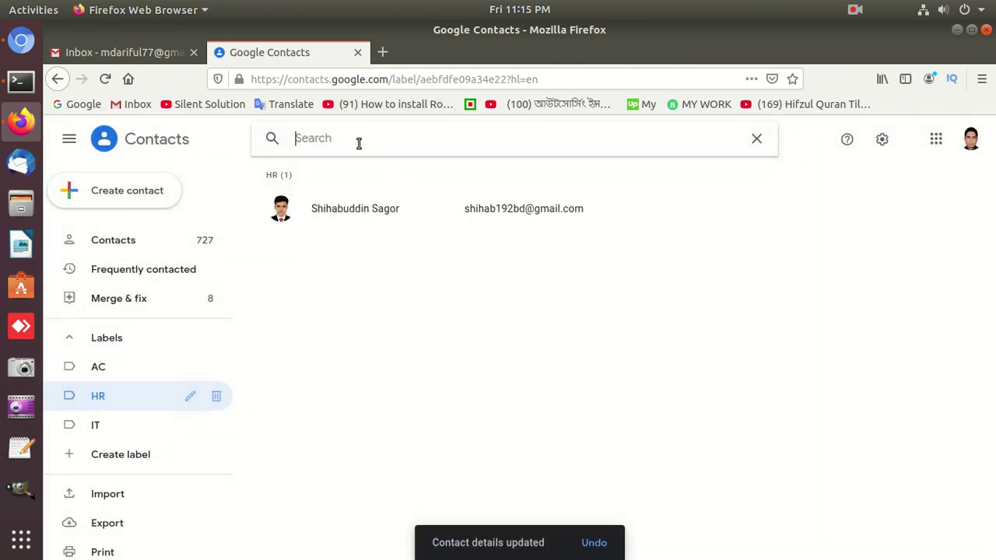
Add the first contact suggested for the search "HE" to the HR label and save the edit.
text(HE)
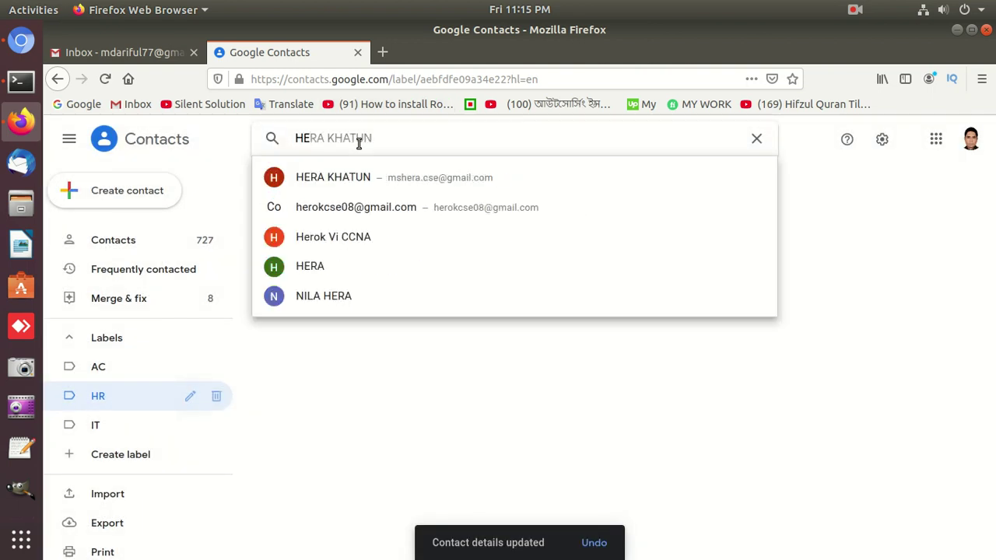
click(410, 181)
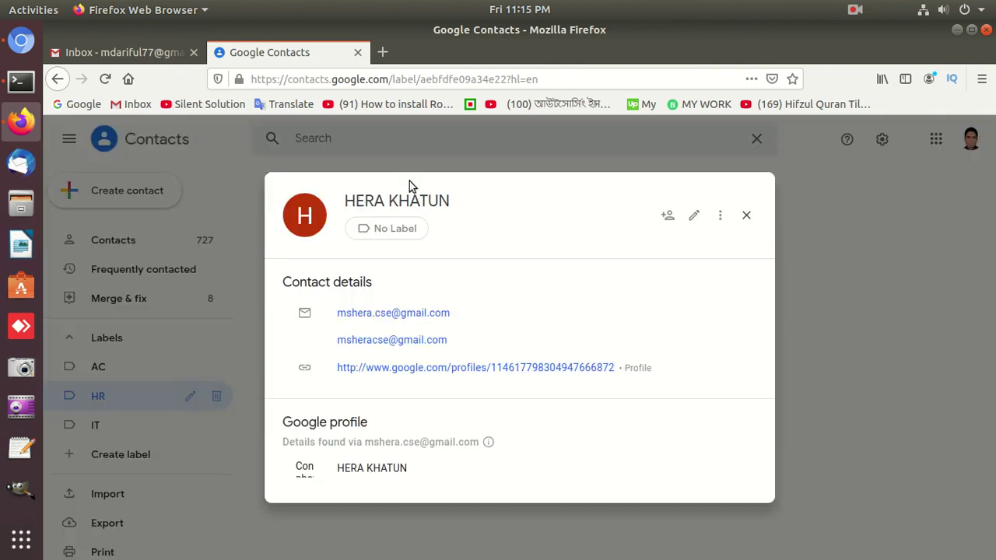
click(695, 215)
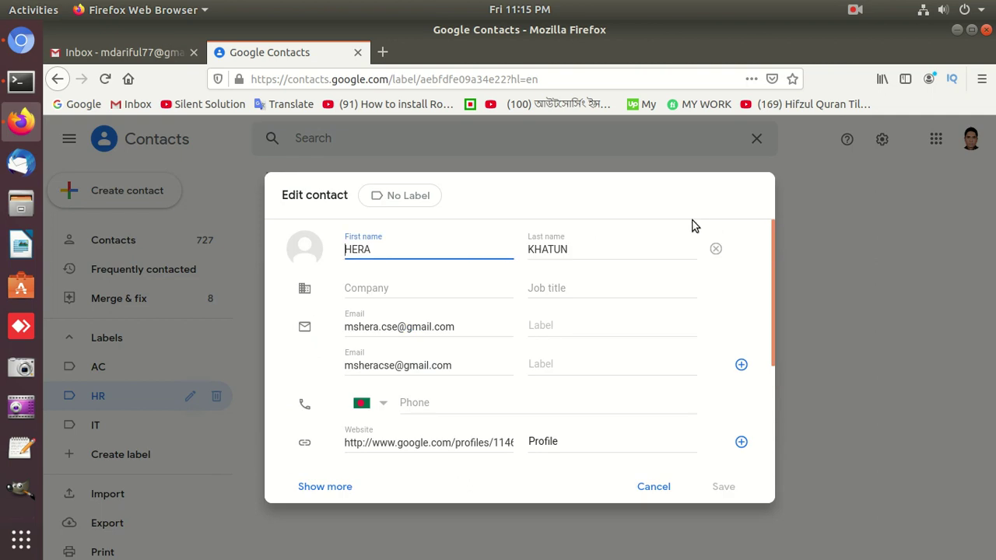
click(409, 196)
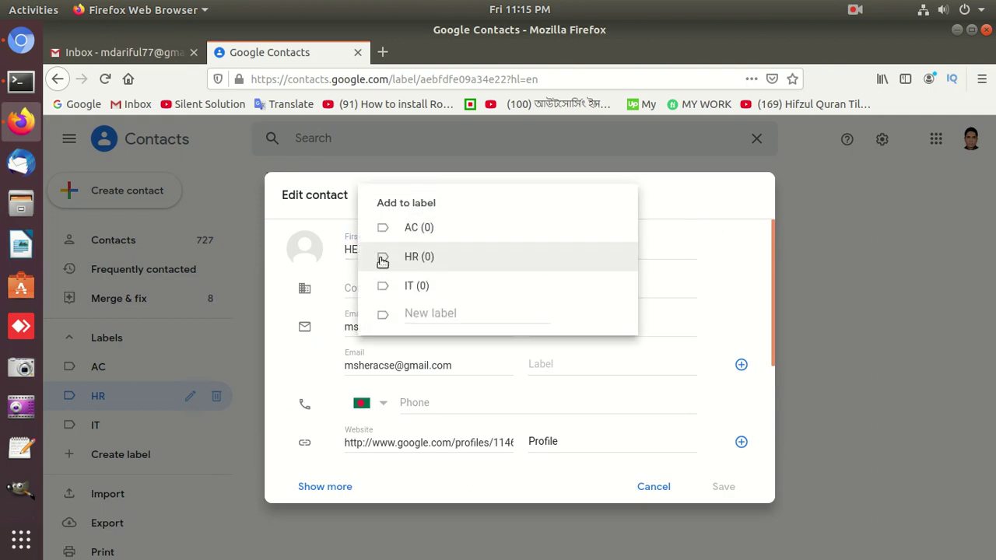
click(752, 486)
click(724, 486)
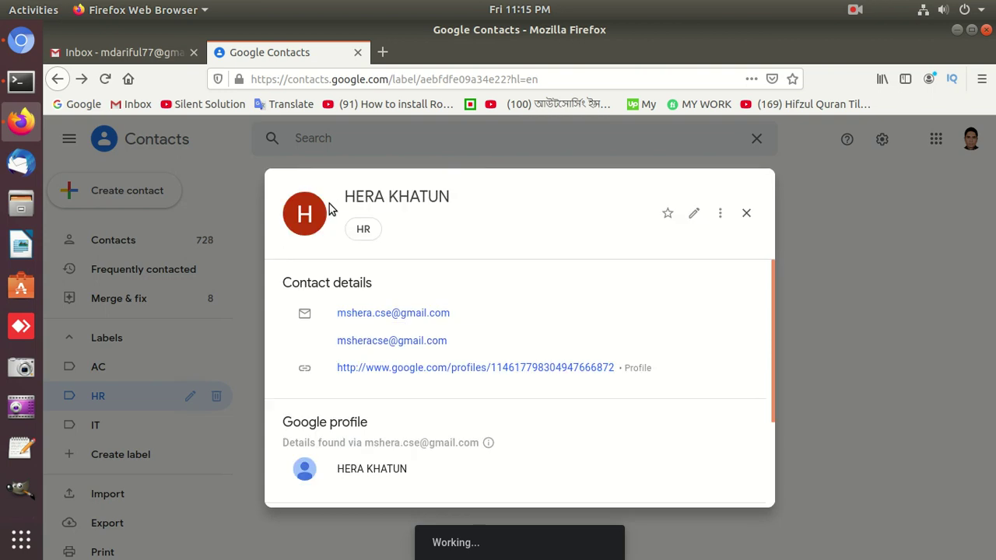
click(745, 215)
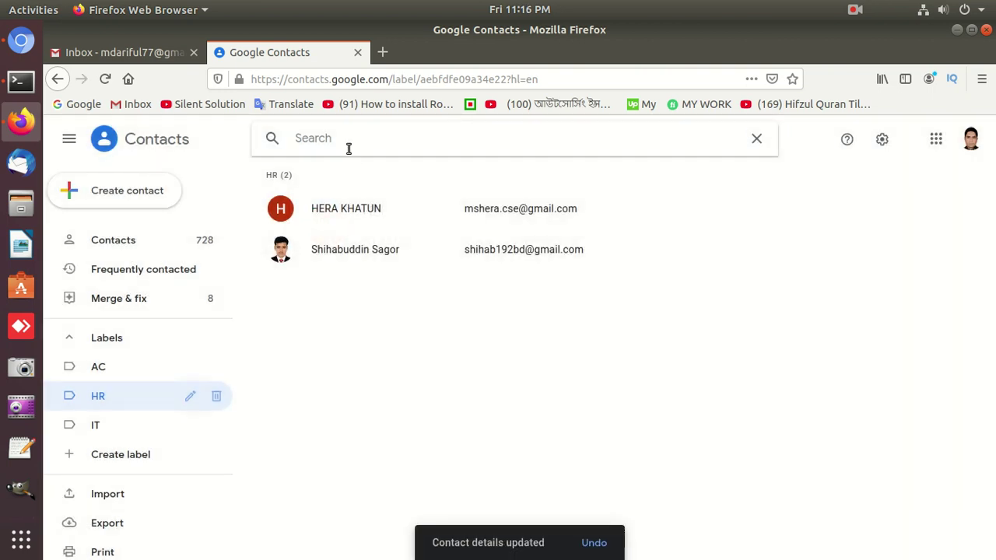
Add the first contact suggested for the search "MS" to the HR label and save the edit.
text(MS)
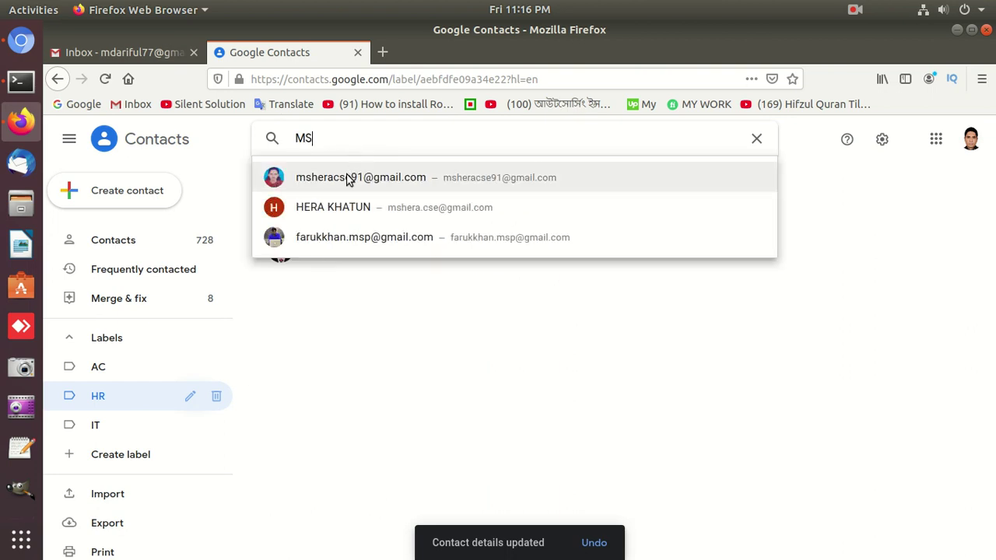
click(347, 177)
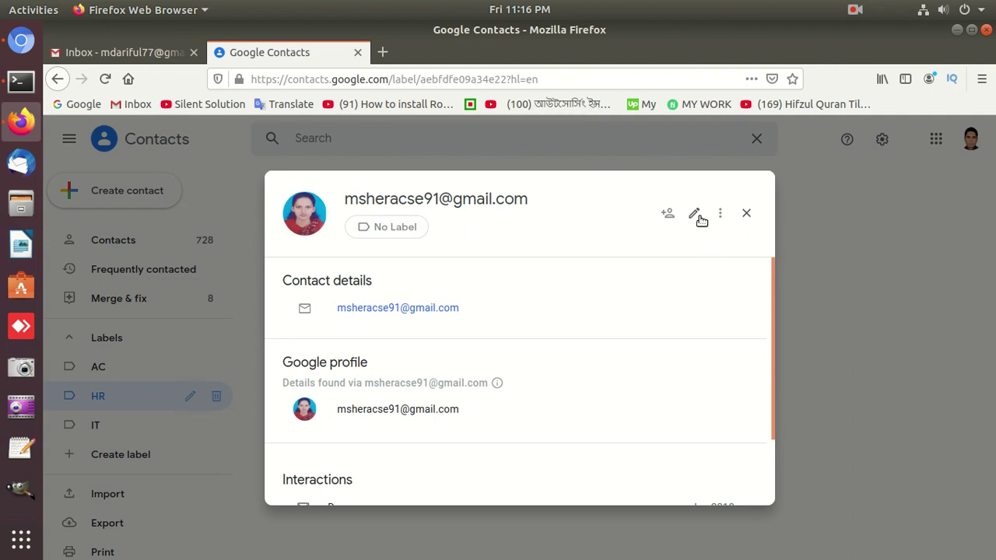
click(694, 214)
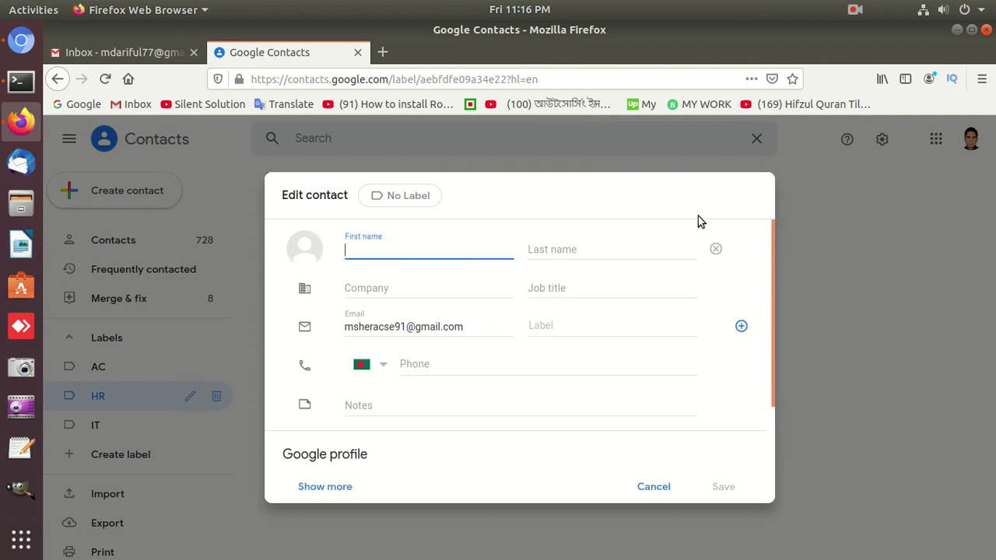
click(411, 196)
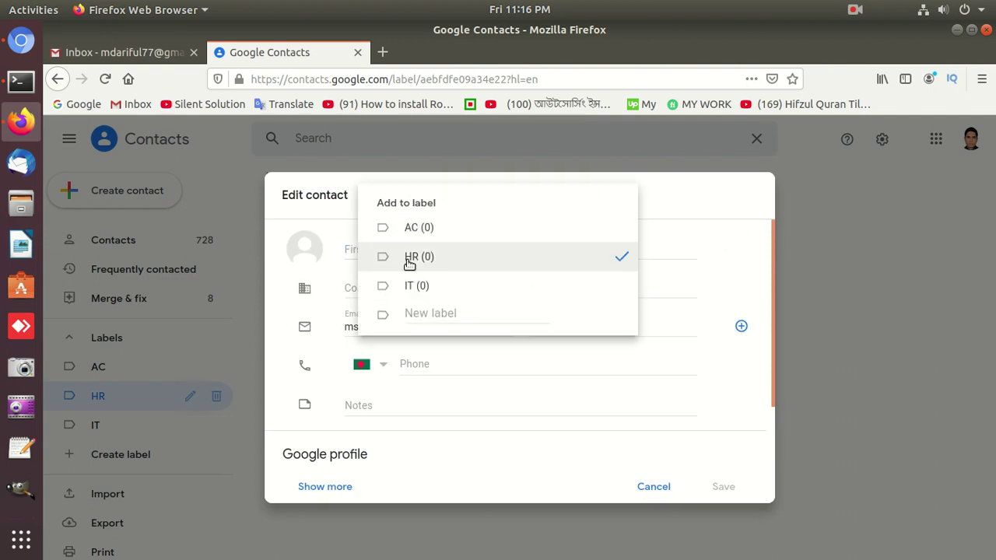
click(728, 483)
click(724, 486)
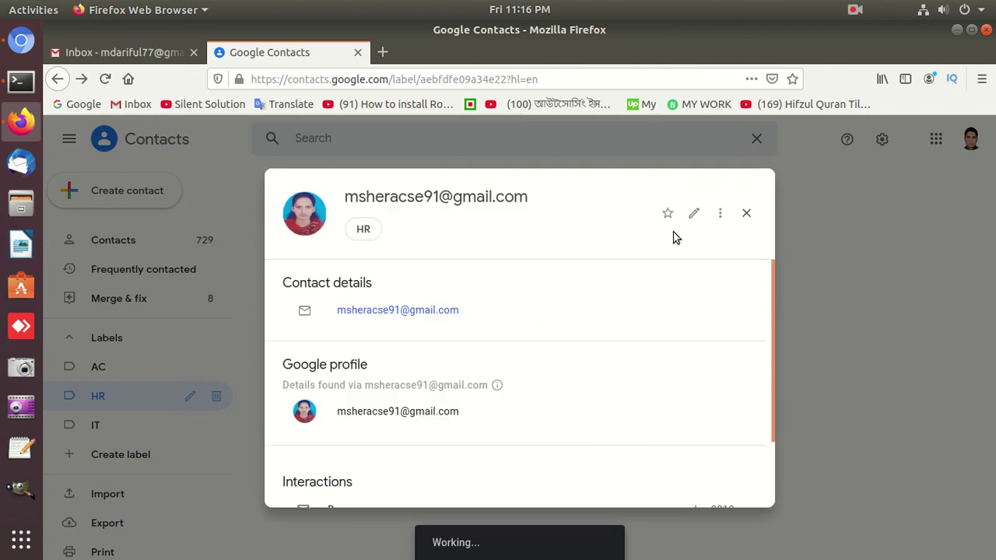
click(747, 216)
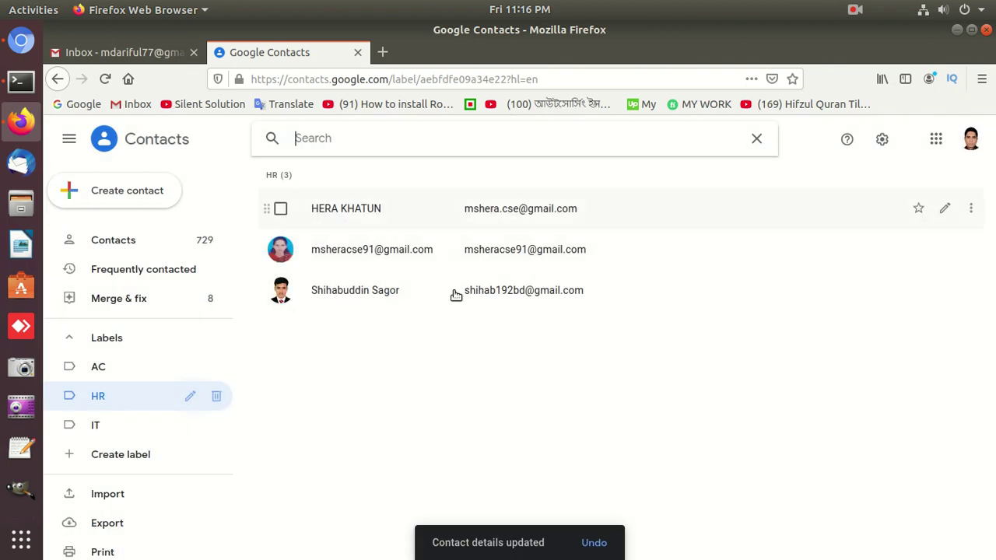
Show the AC label's contacts, search the contacts for "S" and open the fourth suggested contact.
click(94, 372)
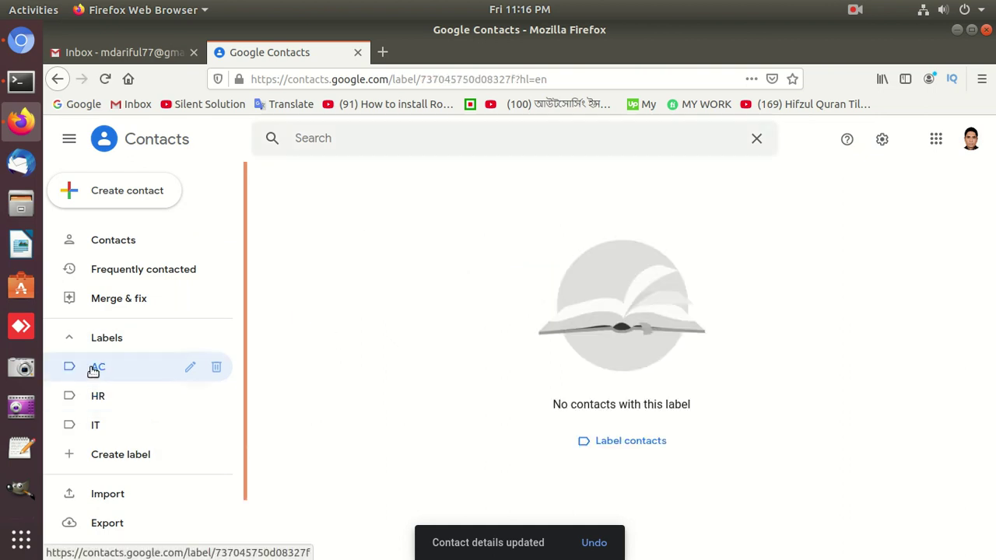
click(340, 140)
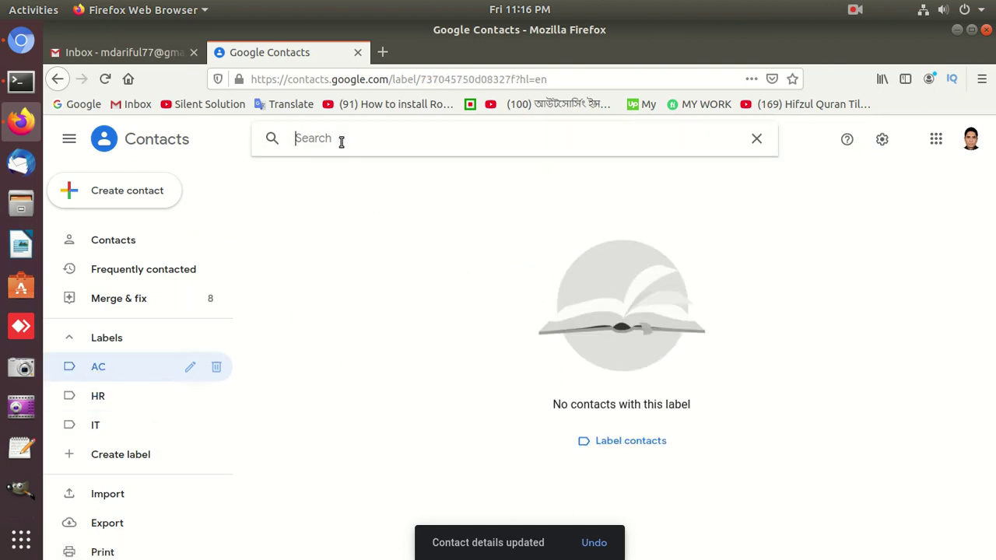
text(S)
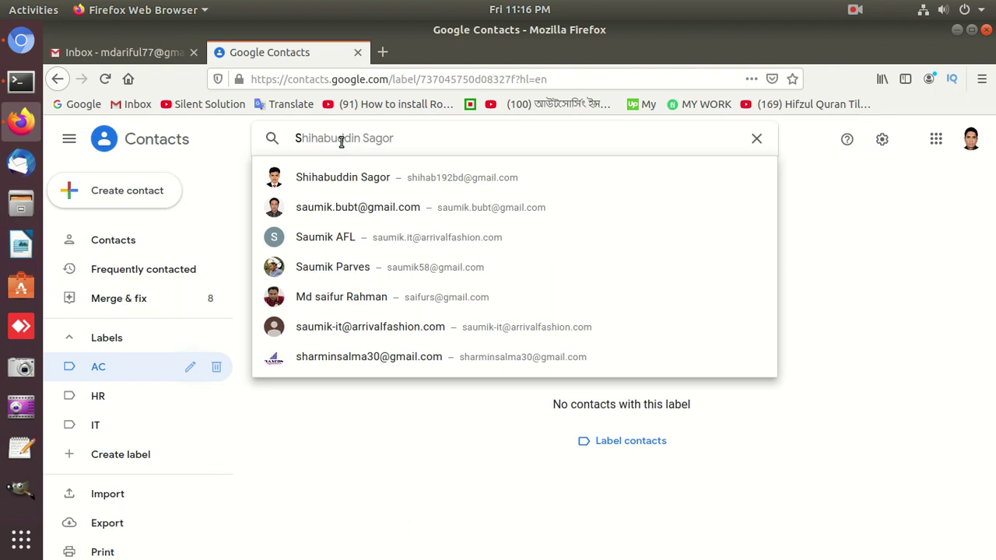
click(349, 270)
Assign the AC label to the opened contact, save the edit and close the contact details.
click(695, 214)
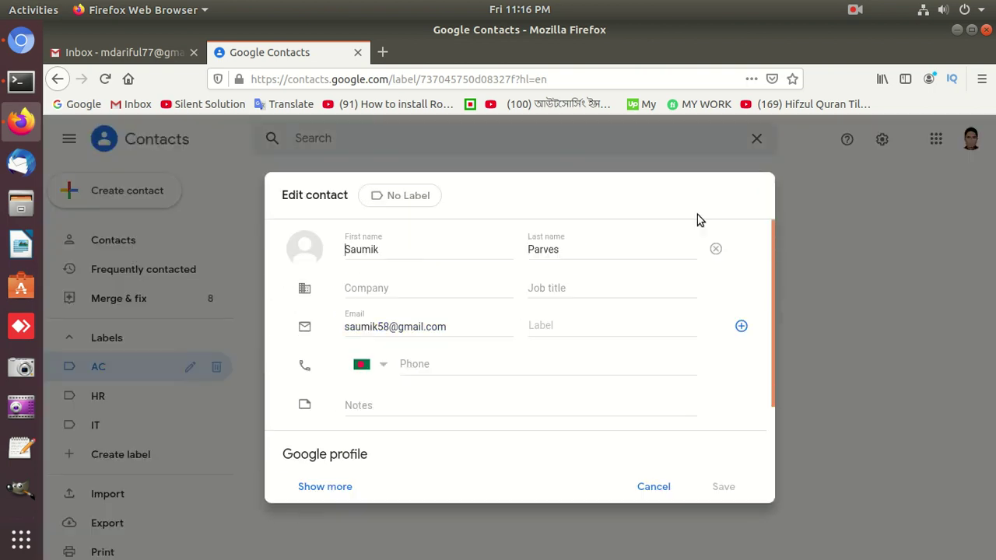
click(399, 196)
click(388, 227)
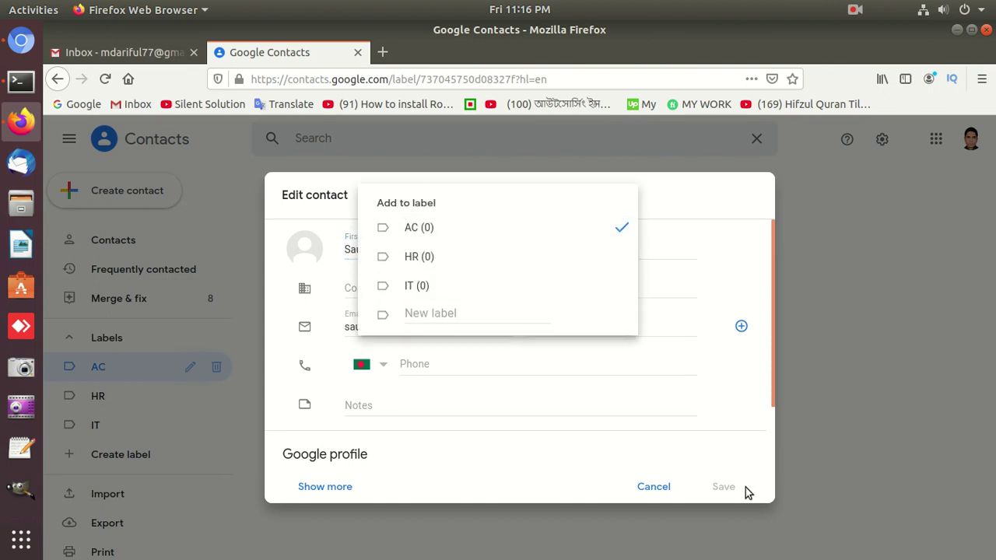
click(587, 459)
click(719, 486)
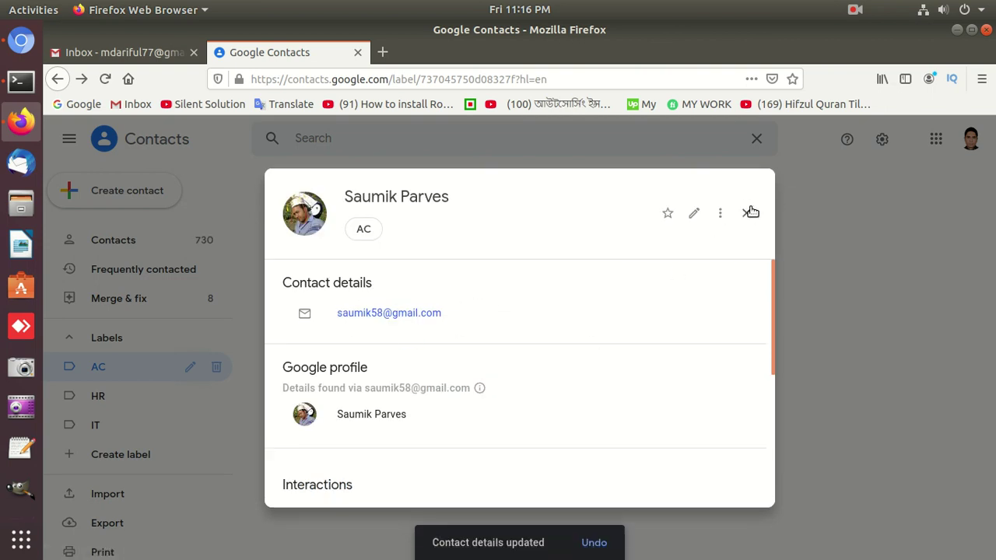
click(746, 214)
Add the sixth contact suggested for the search "S" to the AC label and save the edit.
text(S)
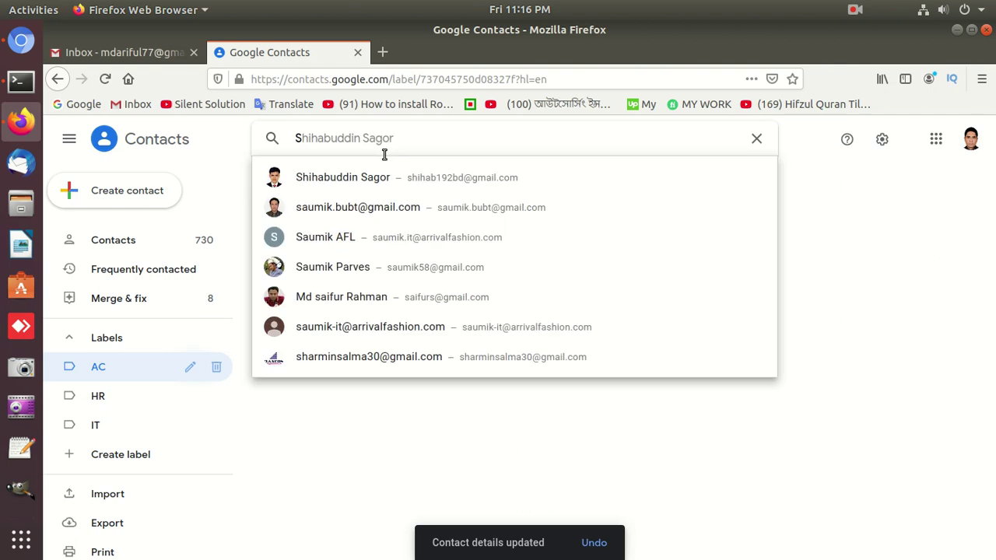
click(379, 329)
click(695, 214)
click(393, 197)
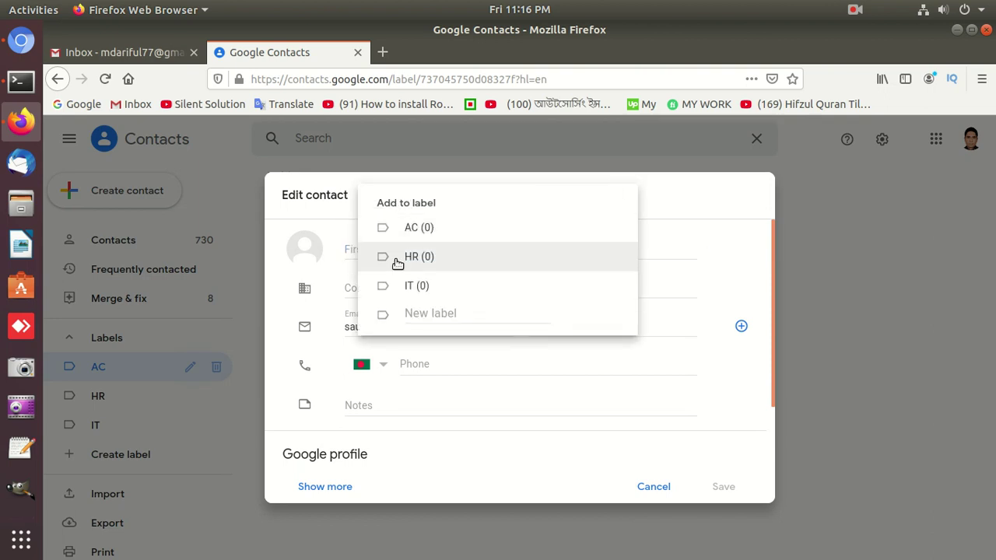
click(382, 229)
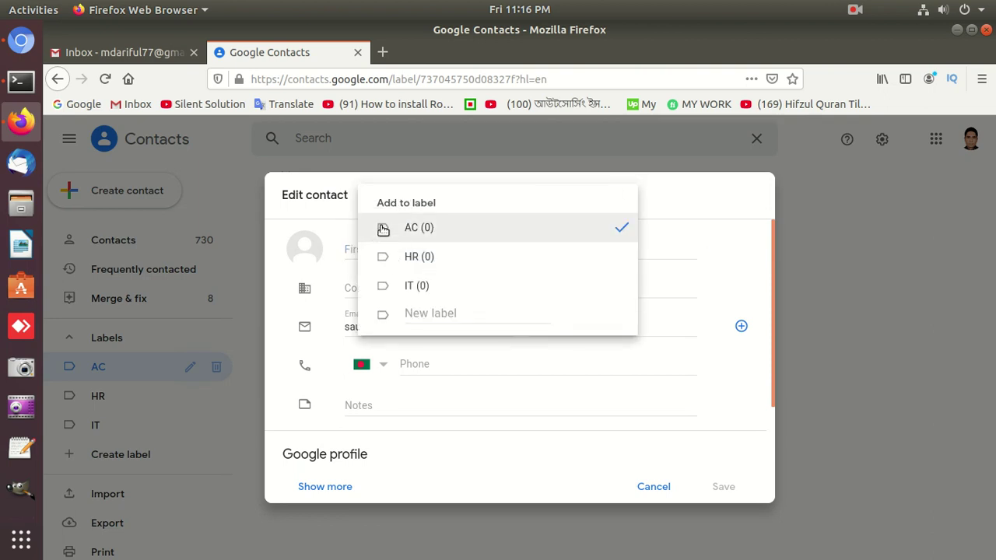
click(747, 465)
click(724, 486)
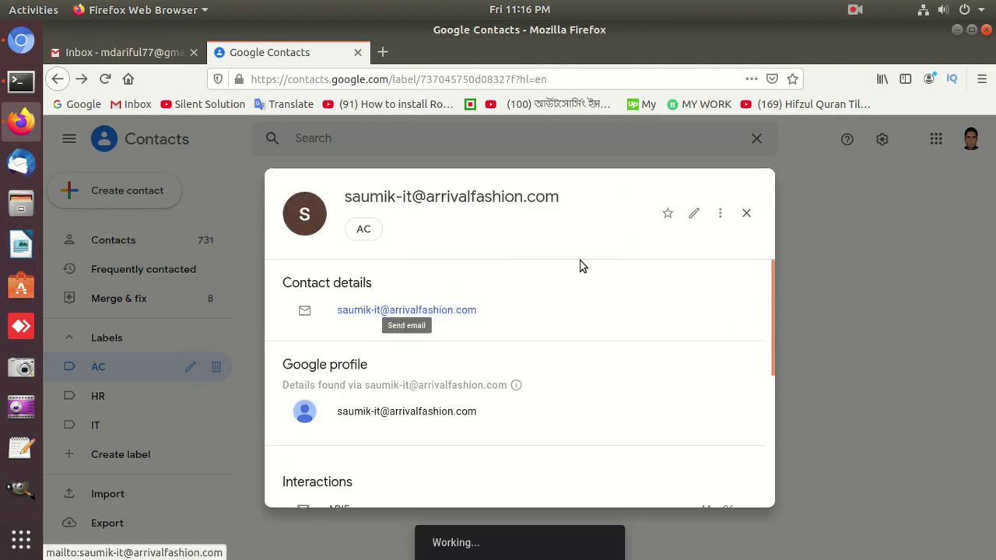
click(746, 213)
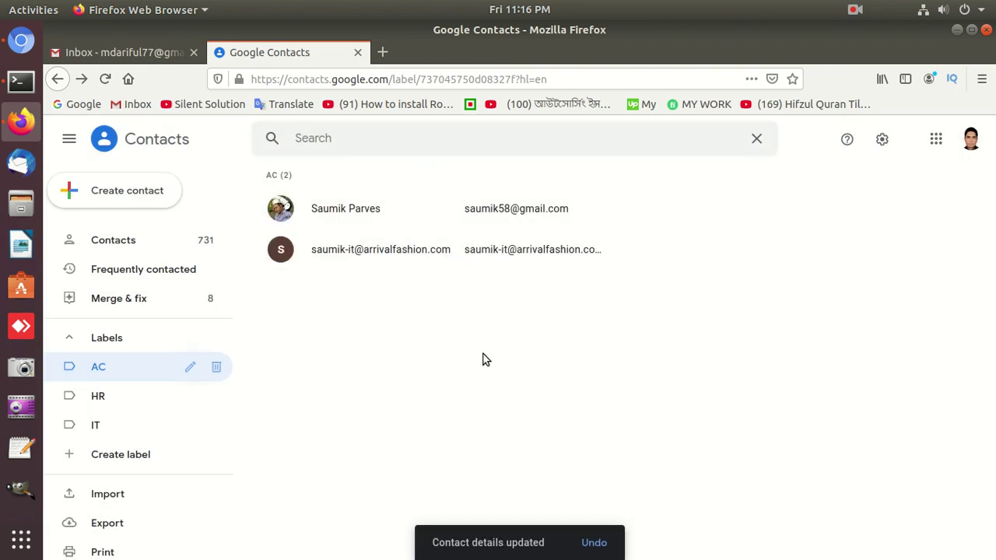
Switch to Gmail, compose a new message and address it to the IT contact group.
click(130, 53)
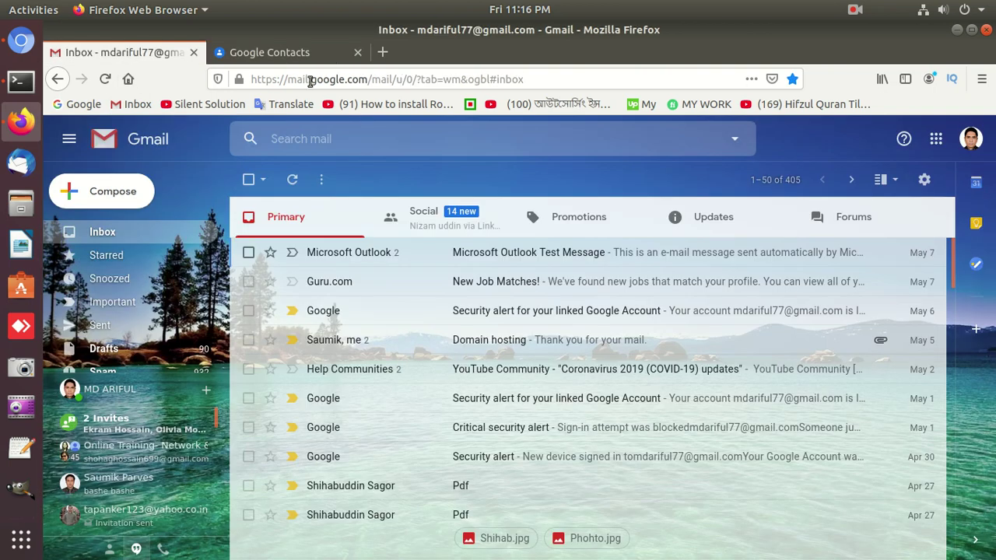
click(109, 198)
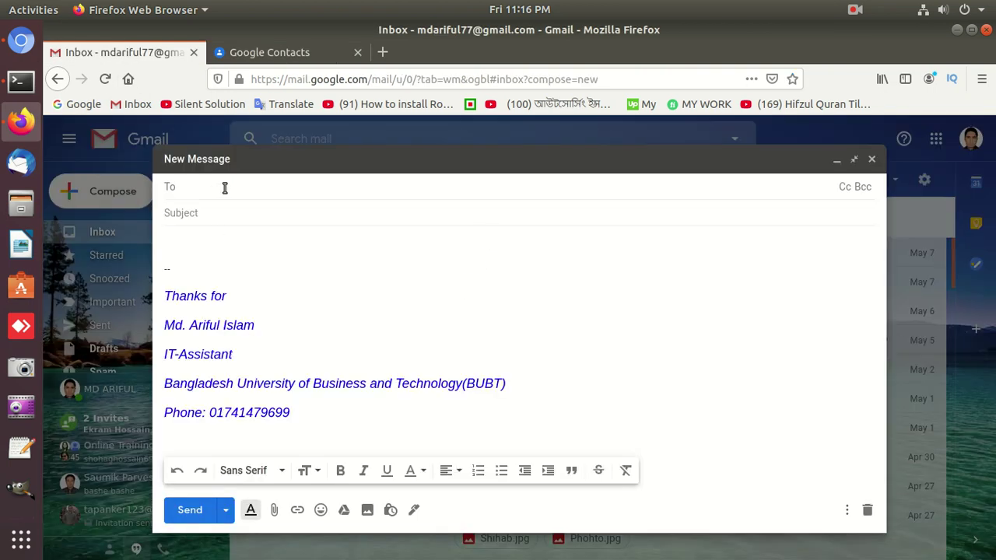
text(H)
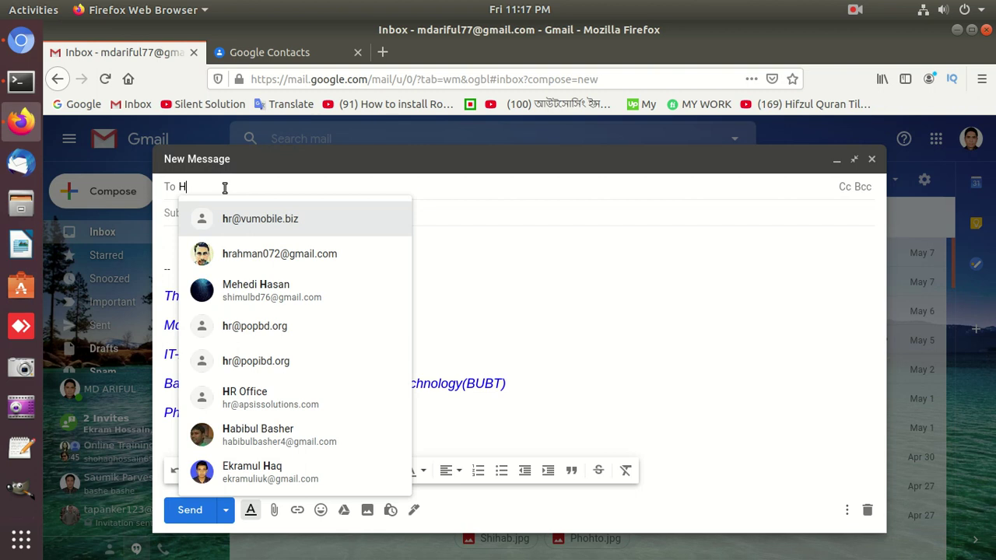
text(R)
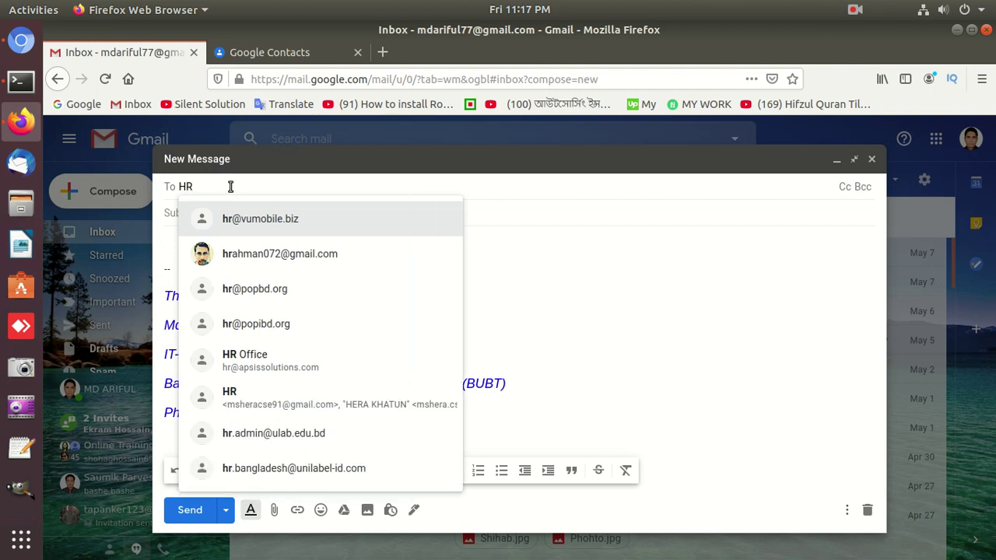
key(BackSpace)
key(BackSpace)
text(it)
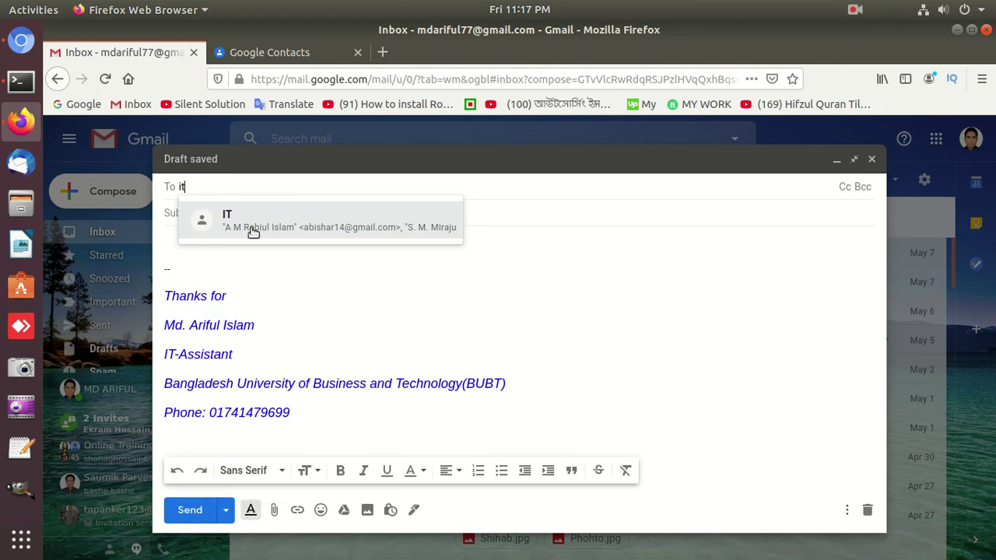
click(251, 237)
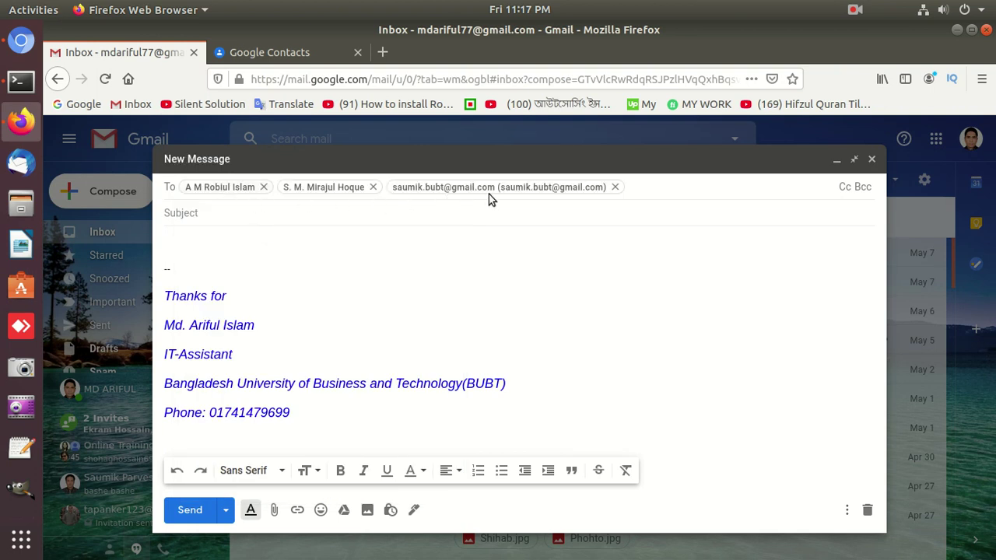
Check the message's recipients against the IT label's members in Google Contacts and return to the Gmail draft.
click(292, 55)
click(105, 426)
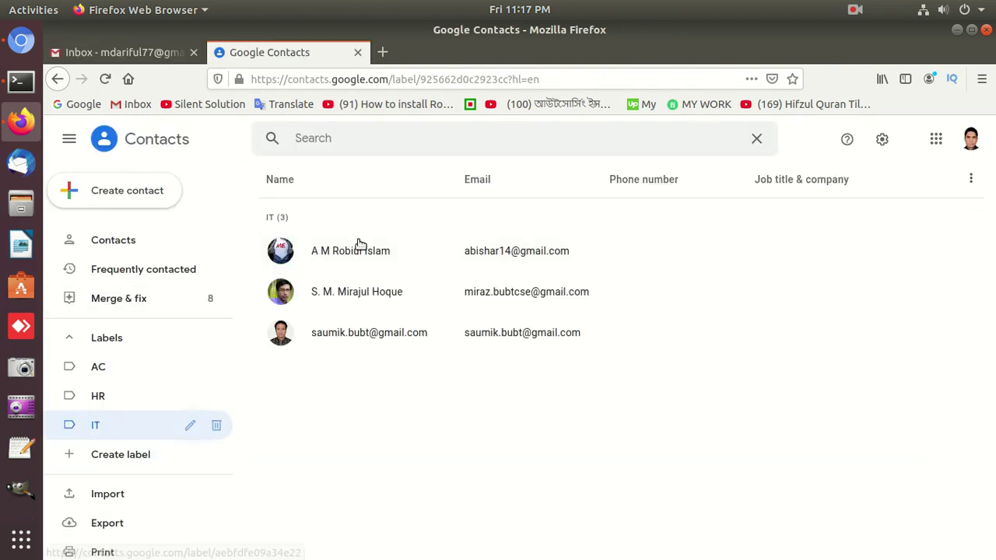
click(133, 54)
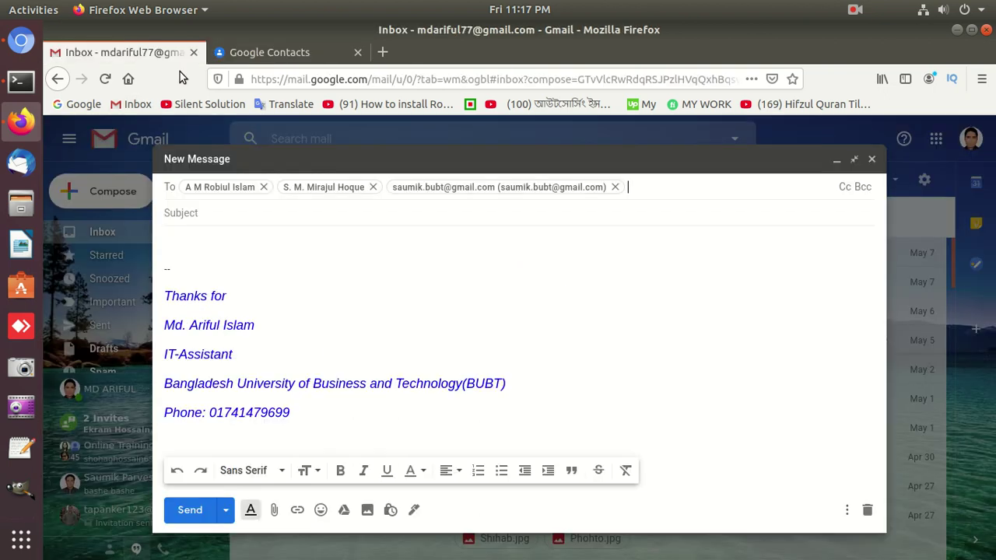
Remove all IT group recipients from the message and address it to the AC contact group instead.
click(614, 186)
click(373, 187)
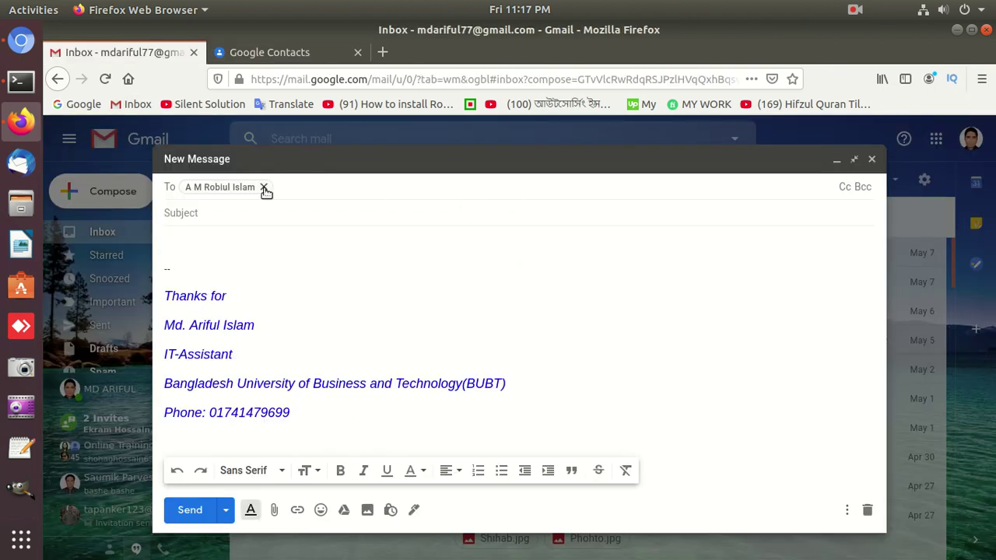
click(264, 187)
text(ac)
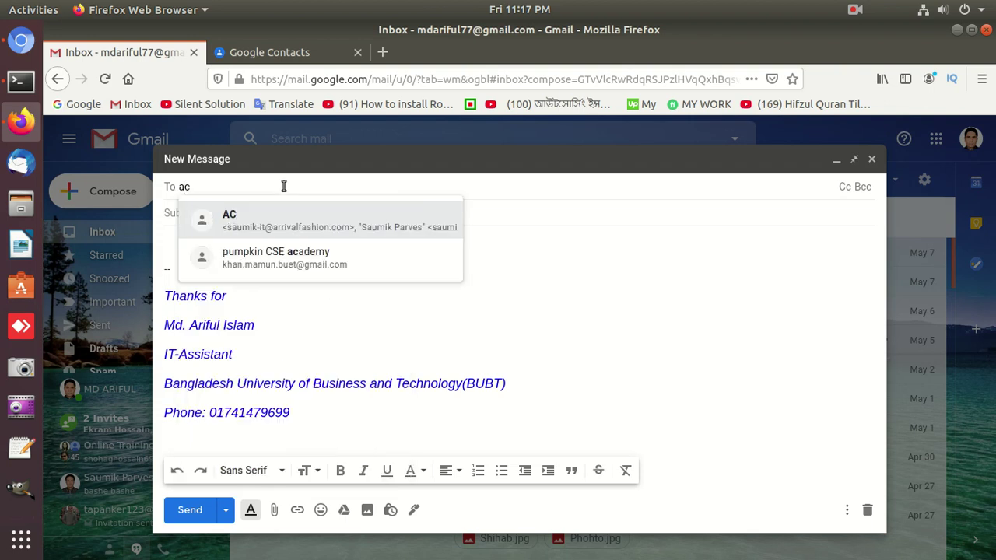
click(269, 225)
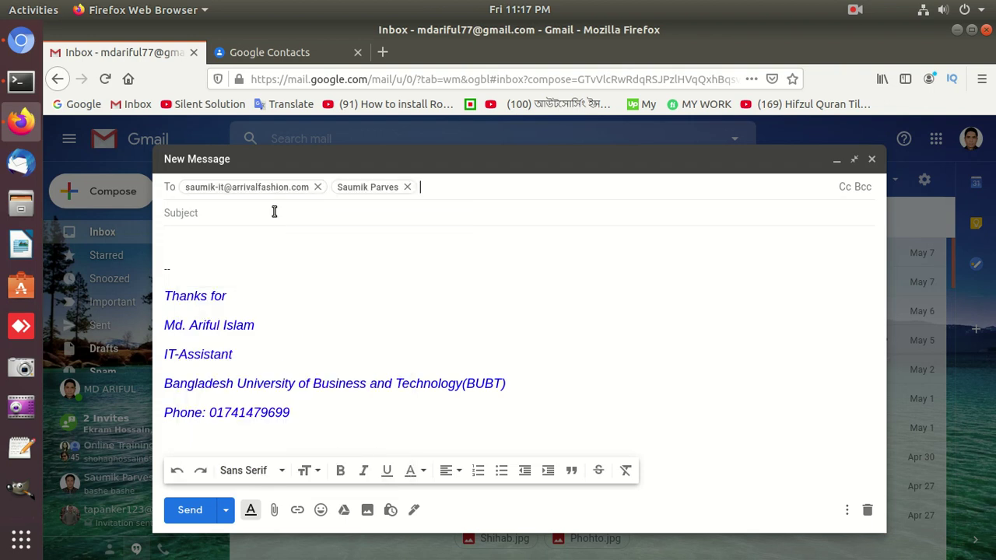
Check the recipients against the AC label's members in Google Contacts and return to the Gmail draft.
click(277, 52)
click(99, 367)
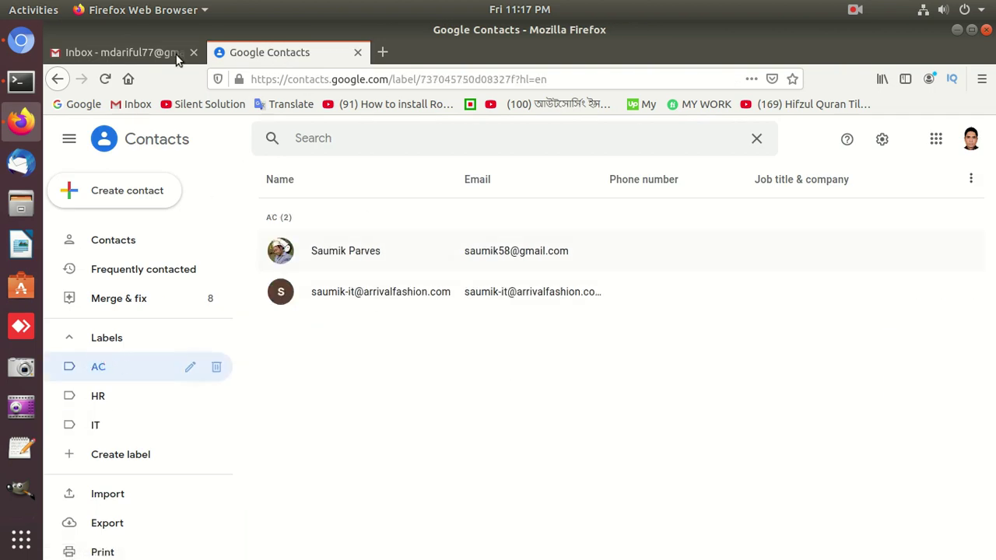
click(151, 58)
Remove both AC group recipients from the message and address it to the HR contact group instead.
click(407, 187)
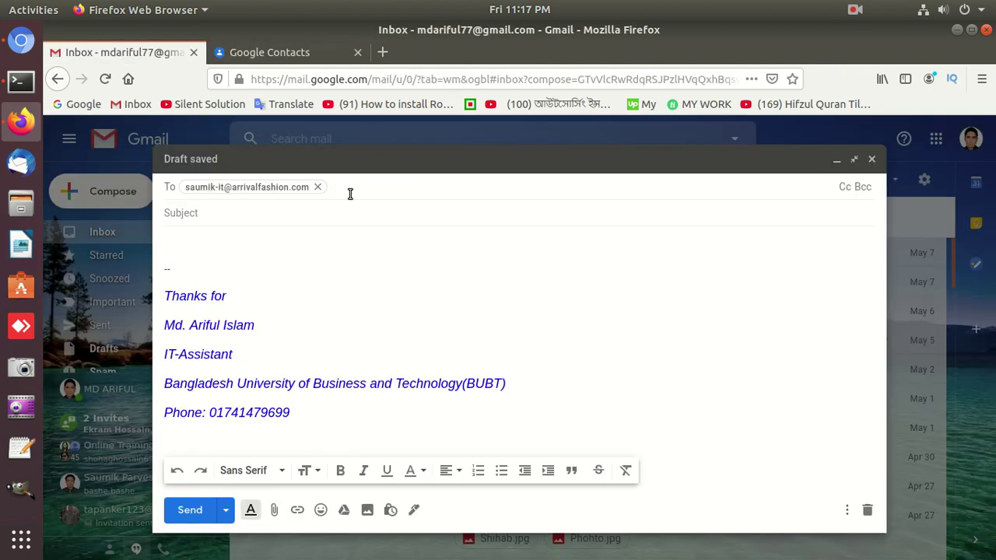
click(317, 186)
text(r)
key(BackSpace)
text(hr)
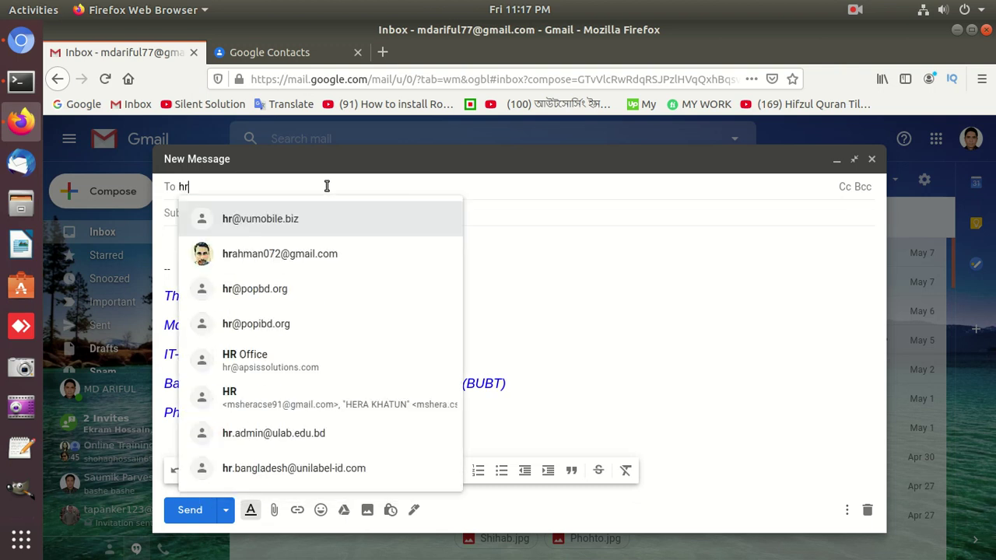
key(BackSpace)
key(BackSpace)
text(HR)
click(235, 399)
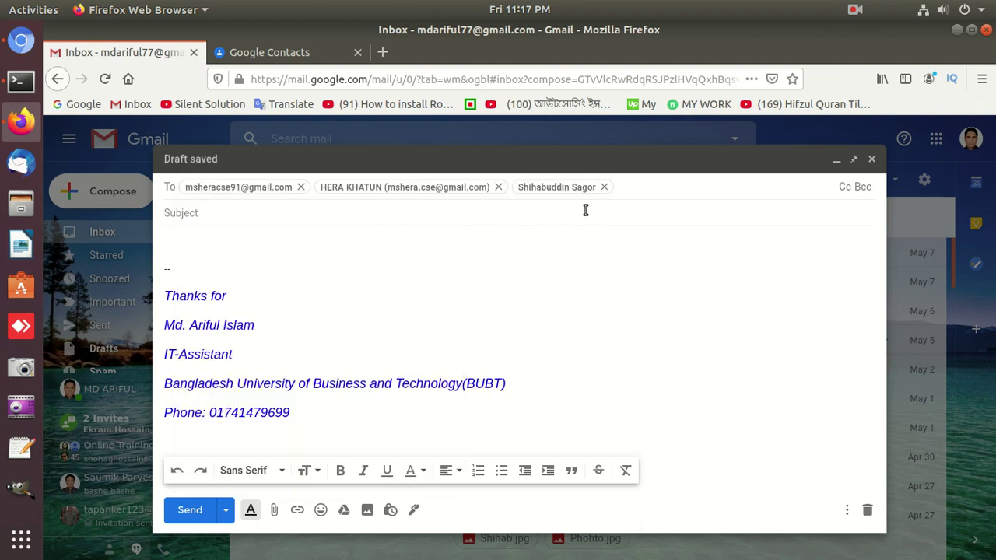
Switch to Google Contacts and show the HR label's members to compare them with the message's recipients.
click(269, 52)
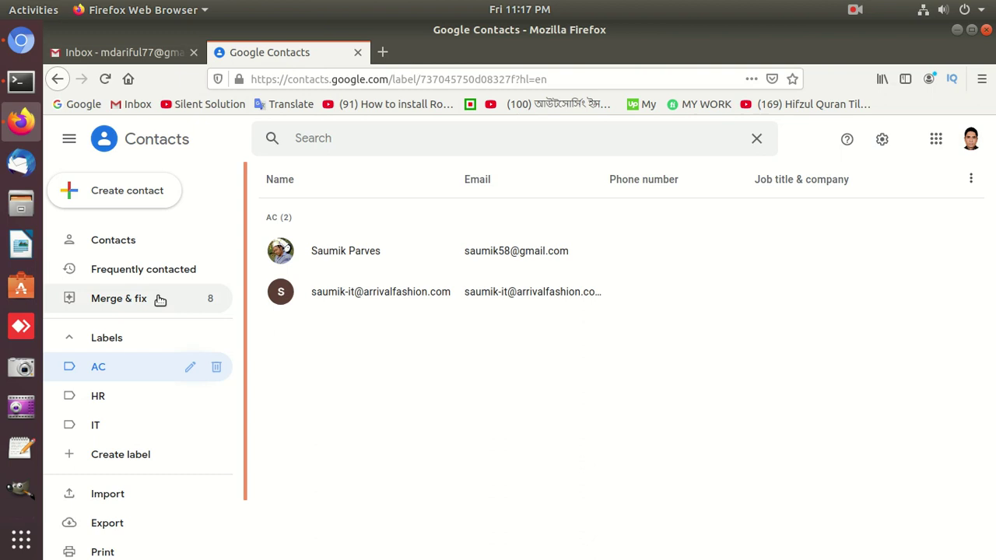
click(98, 399)
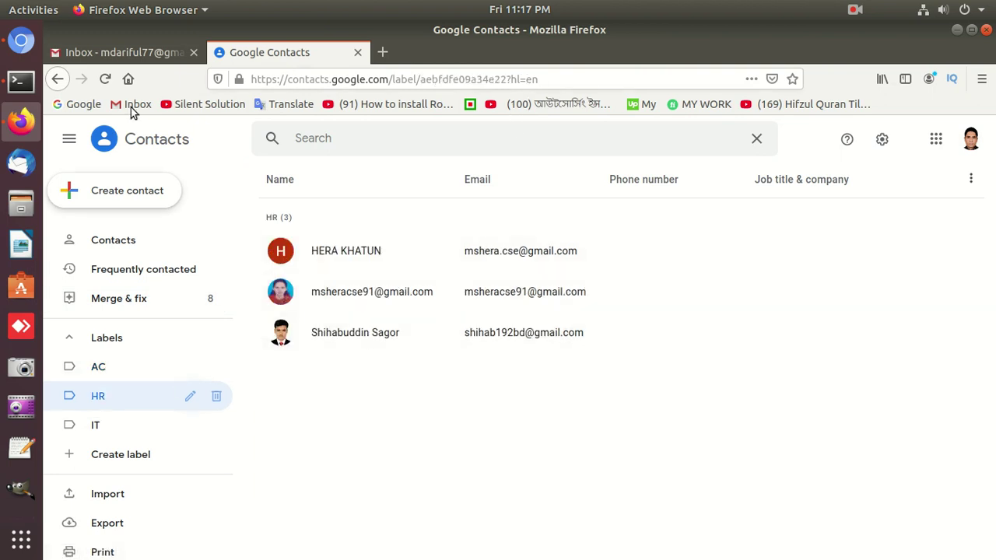
click(855, 9)
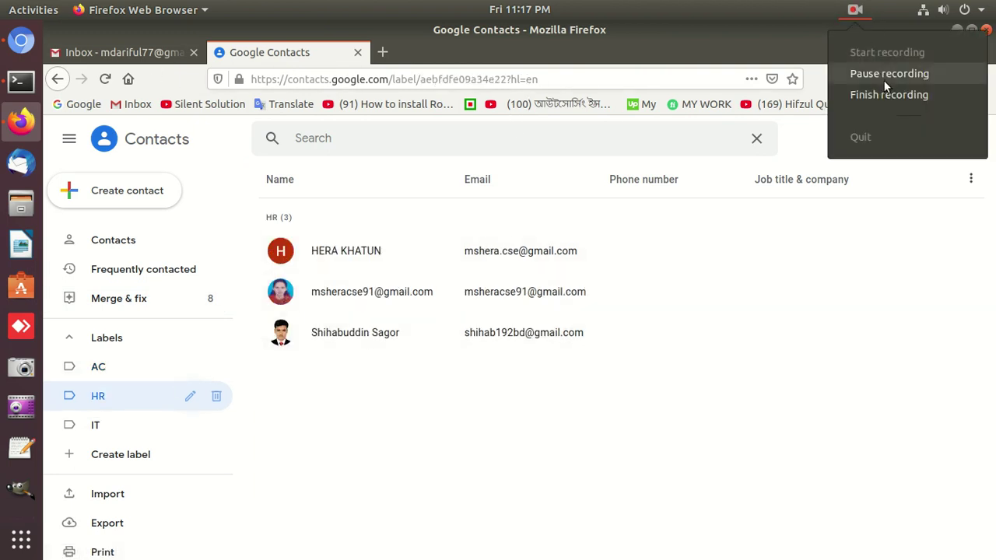